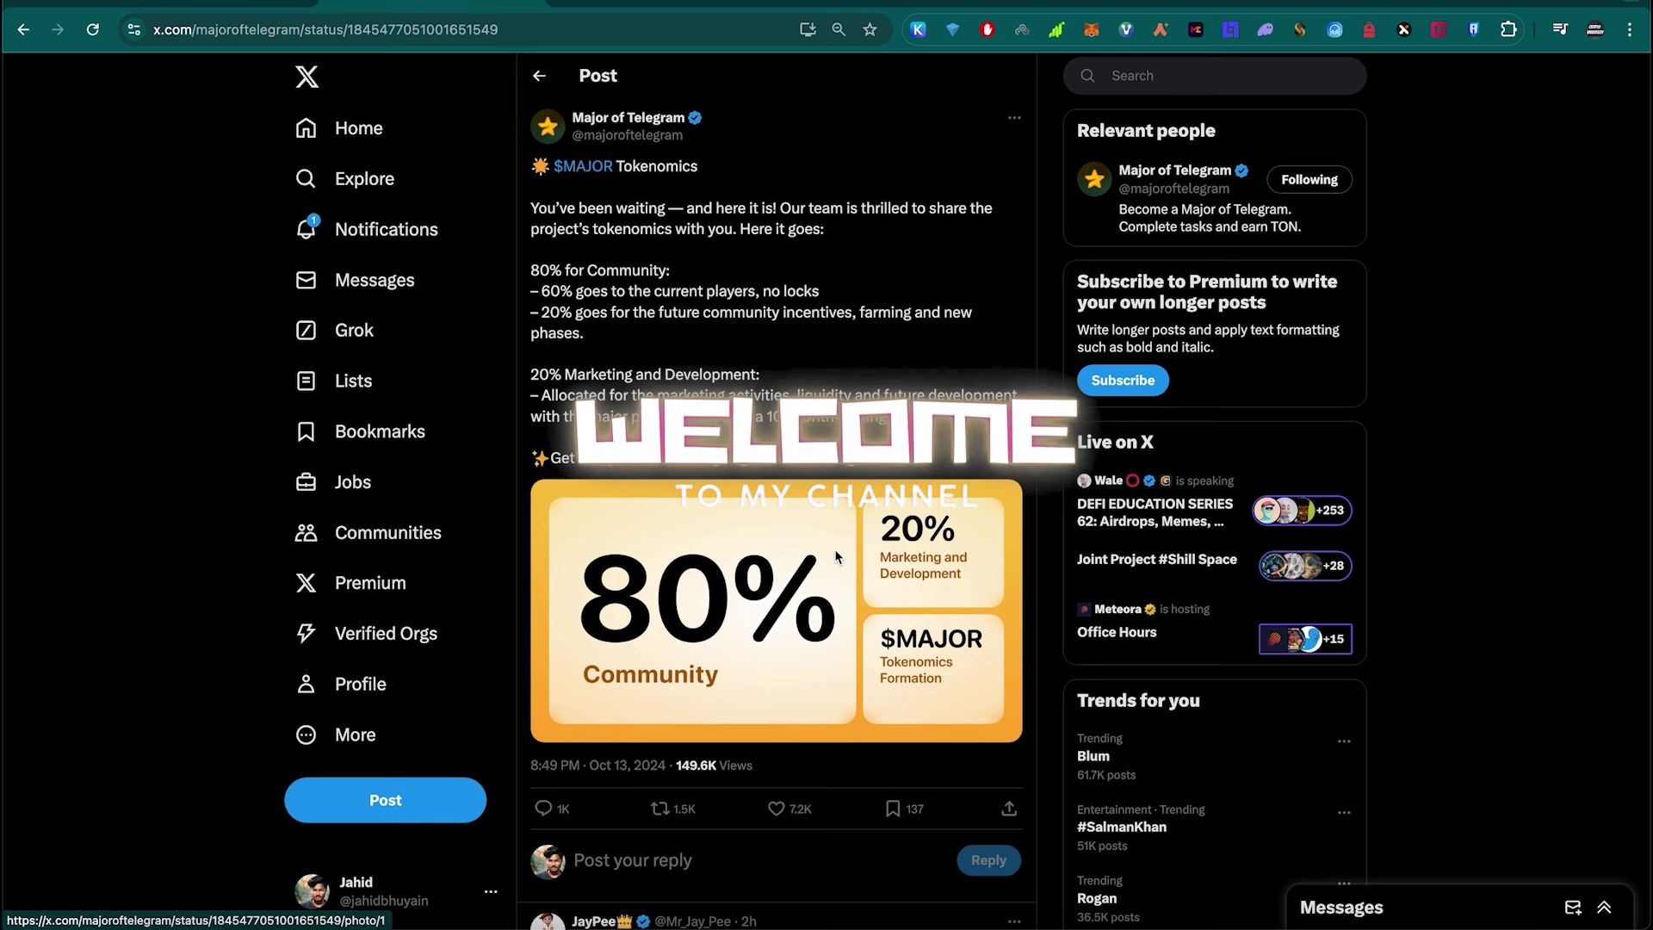
# Step: Expand the 80% Community / 20% Marketing graphic full-size on the $MAJOR Tokenomics post
pyautogui.tripleClick(660, 171)
pyautogui.click(660, 172)
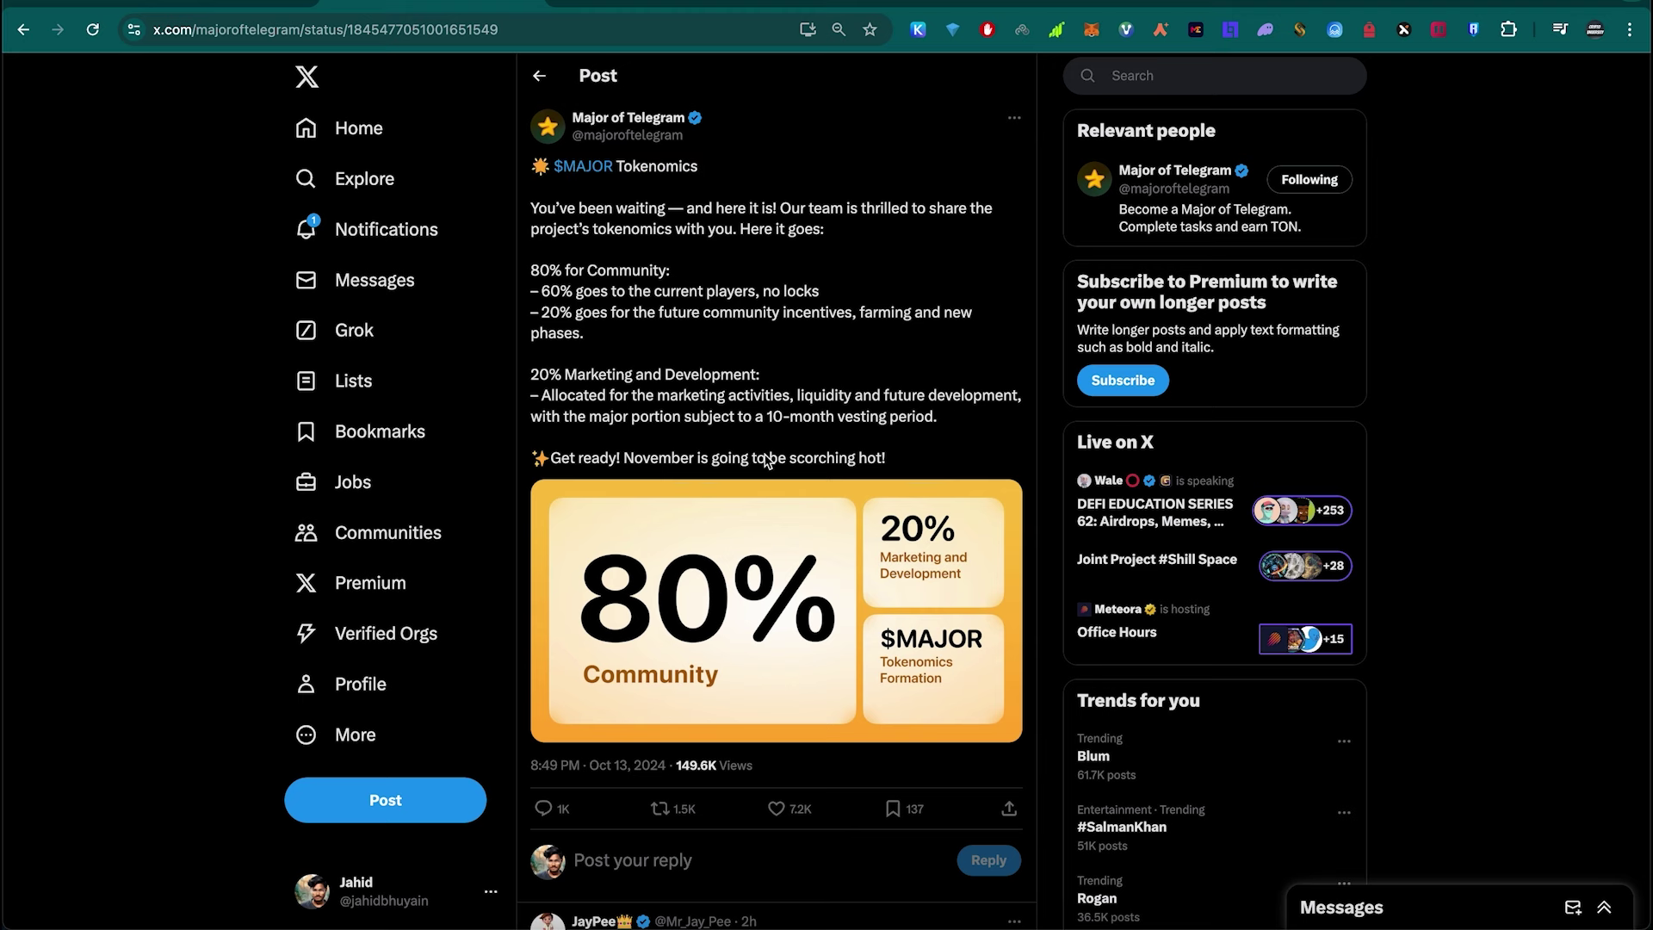
pyautogui.click(837, 572)
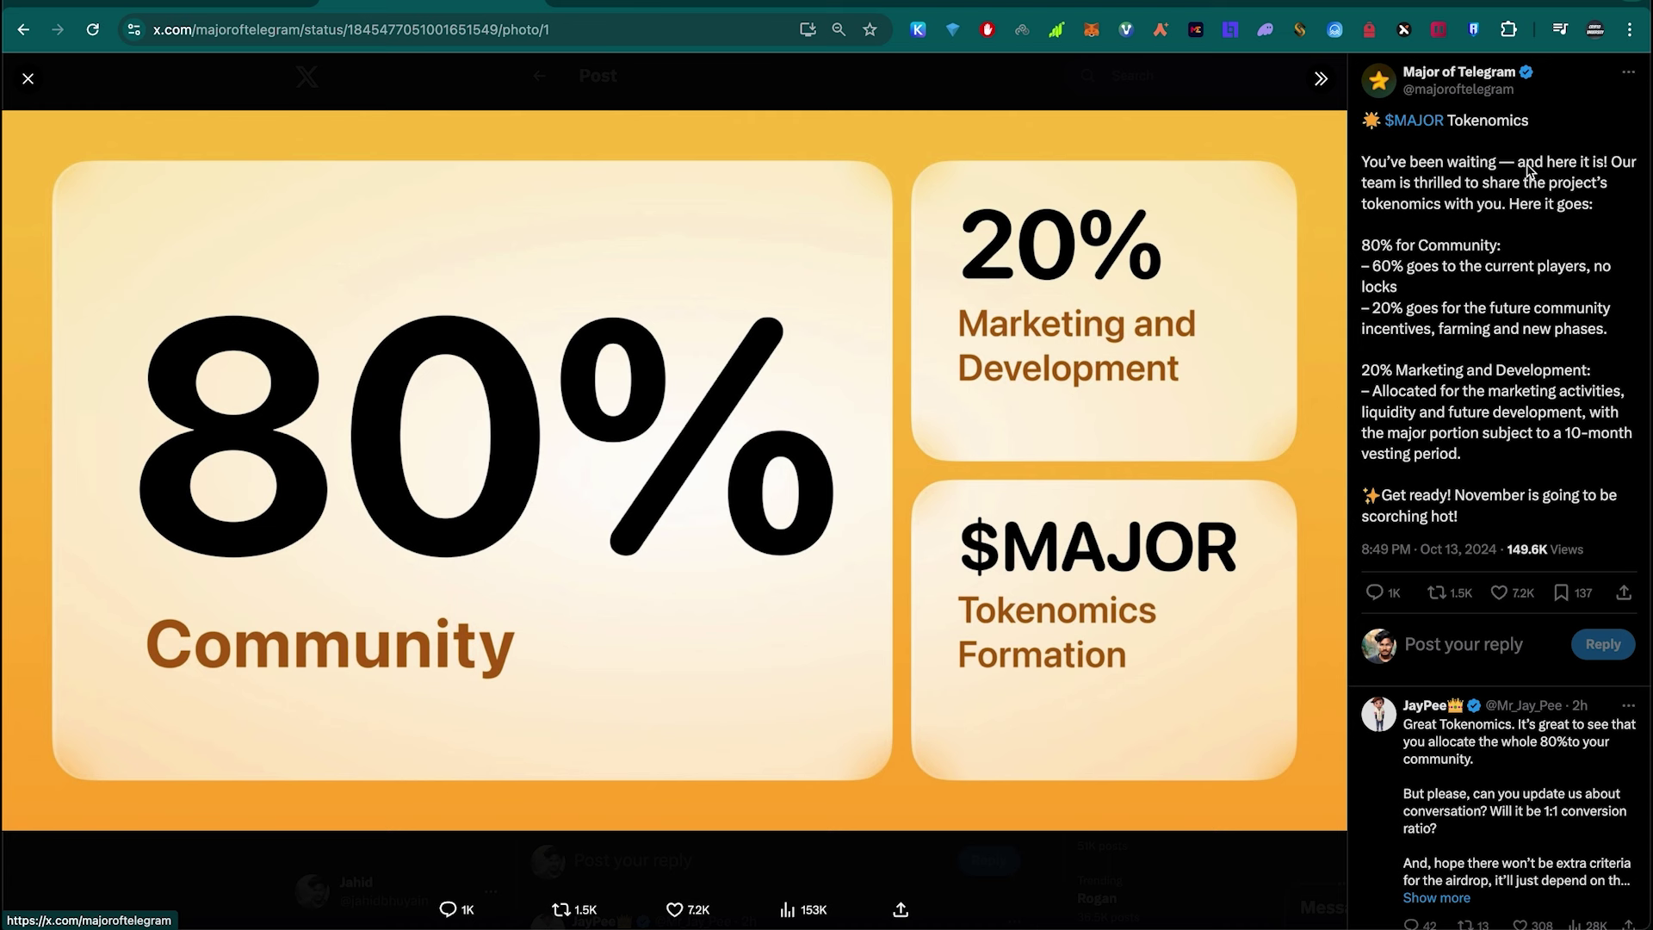
# Step: Highlight the 80% for Community and 60% allocation lines beside the tokenomics image
pyautogui.click(1367, 252)
pyautogui.moveTo(1366, 252); pyautogui.dragTo(1392, 278)
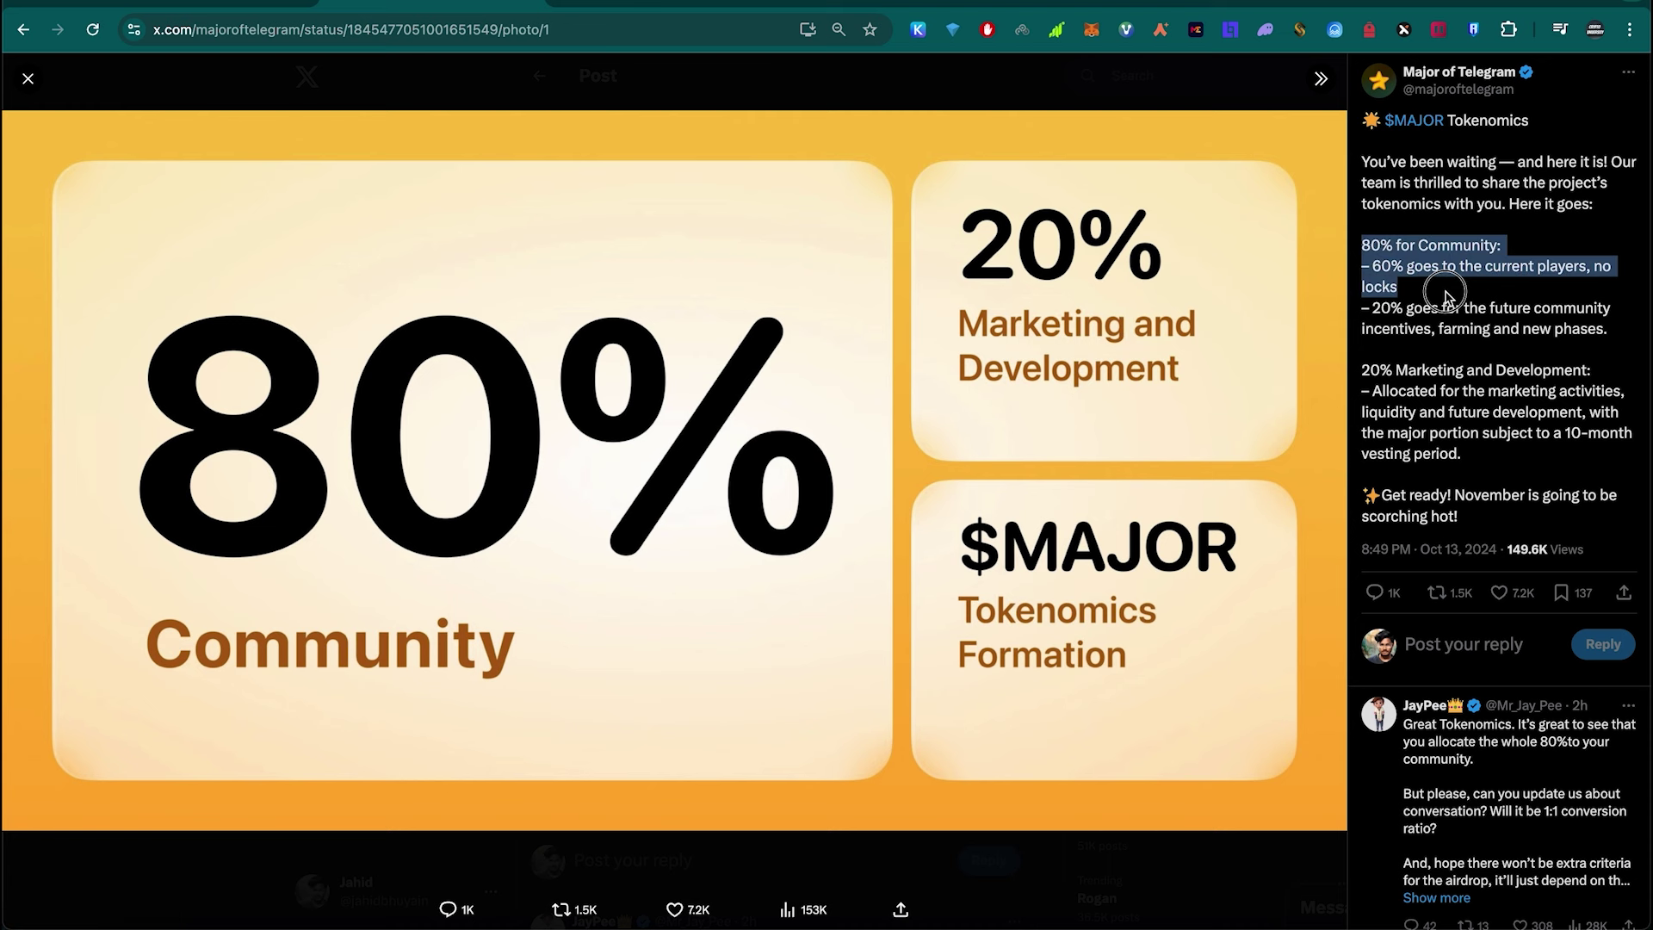
pyautogui.click(1385, 248)
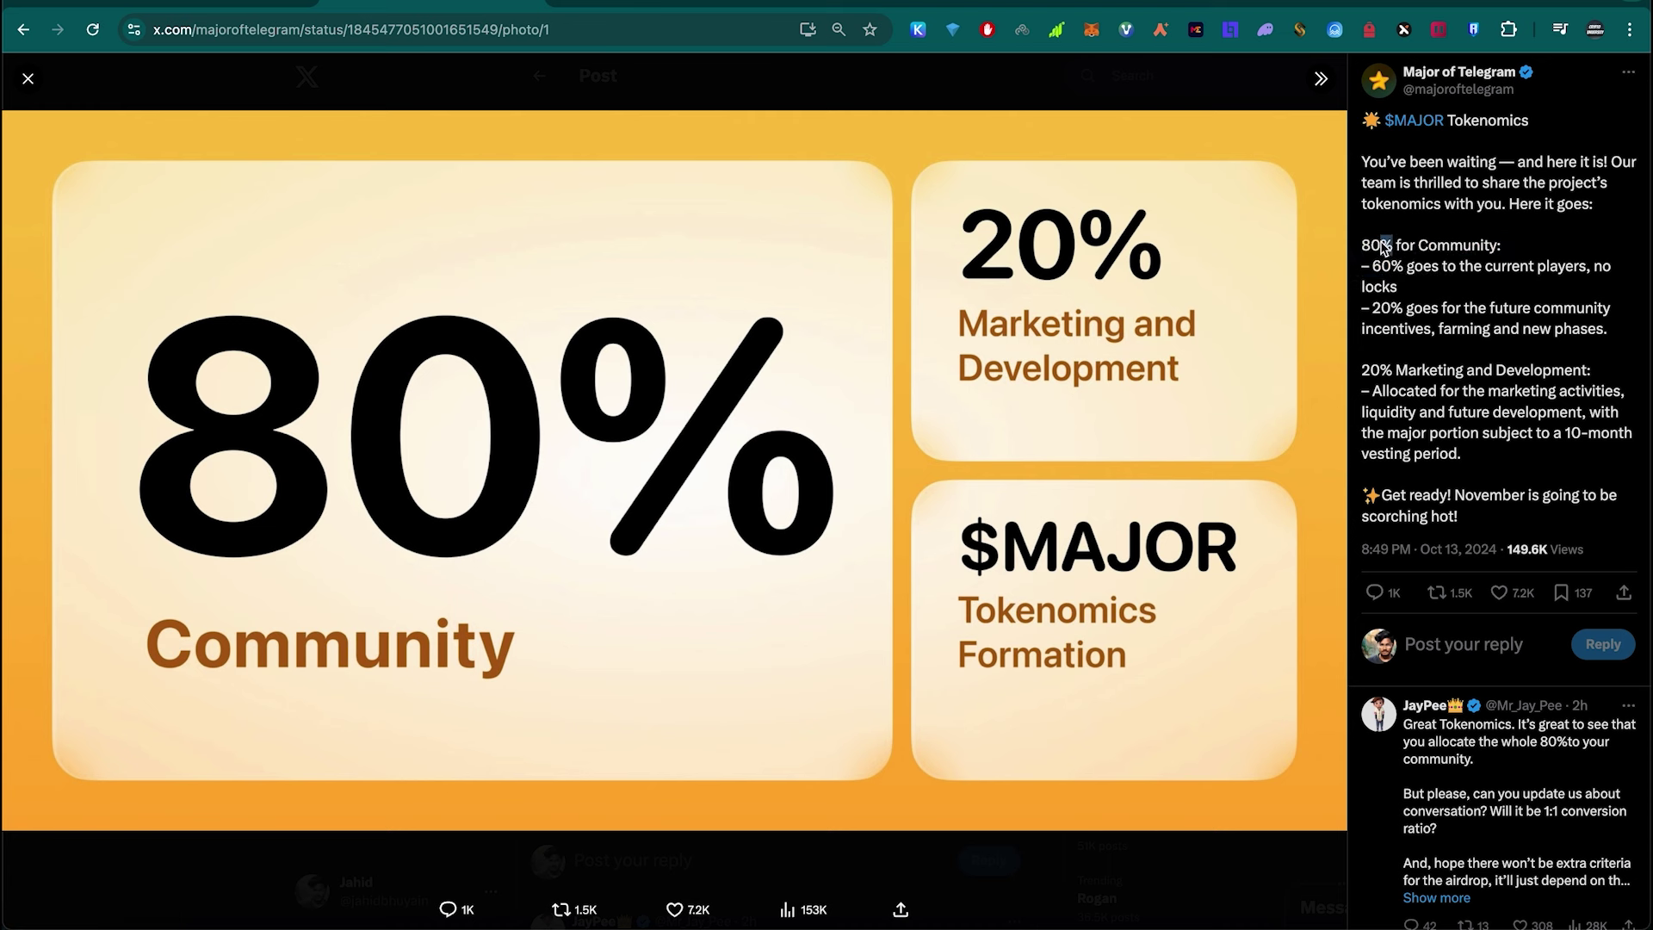
pyautogui.tripleClick(1384, 248)
# Step: Go to the Major of Telegram profile, then over to the Major bot chat in Telegram Web
pyautogui.click(1385, 249)
pyautogui.click(28, 78)
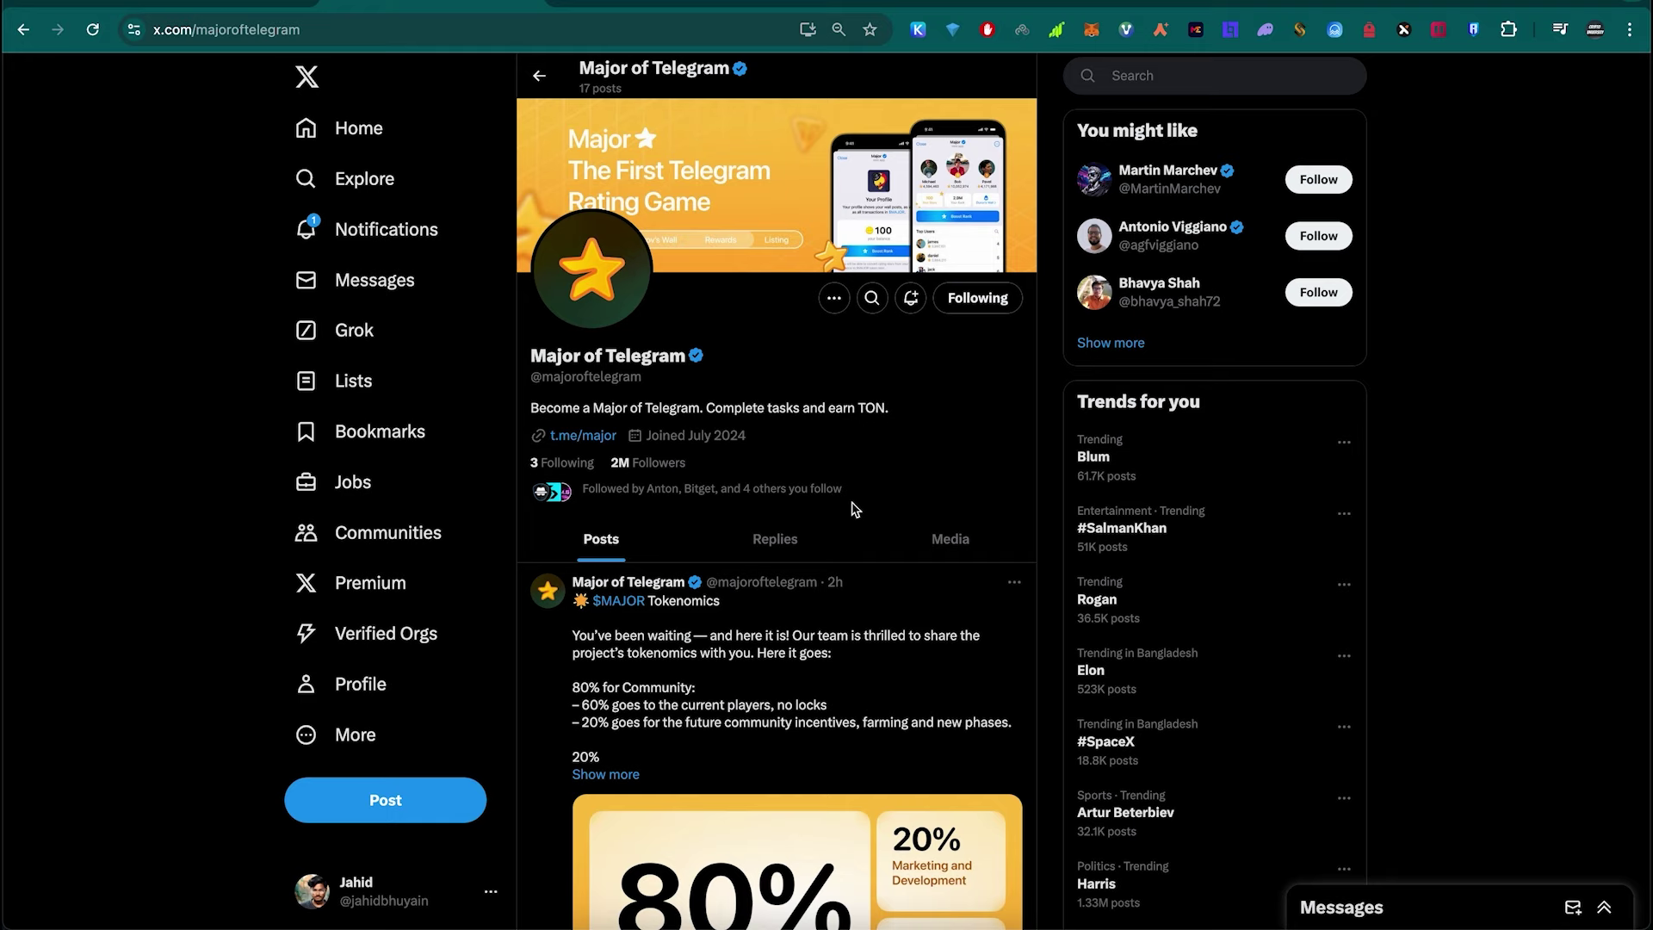
pyautogui.scroll(-1, 852, 506)
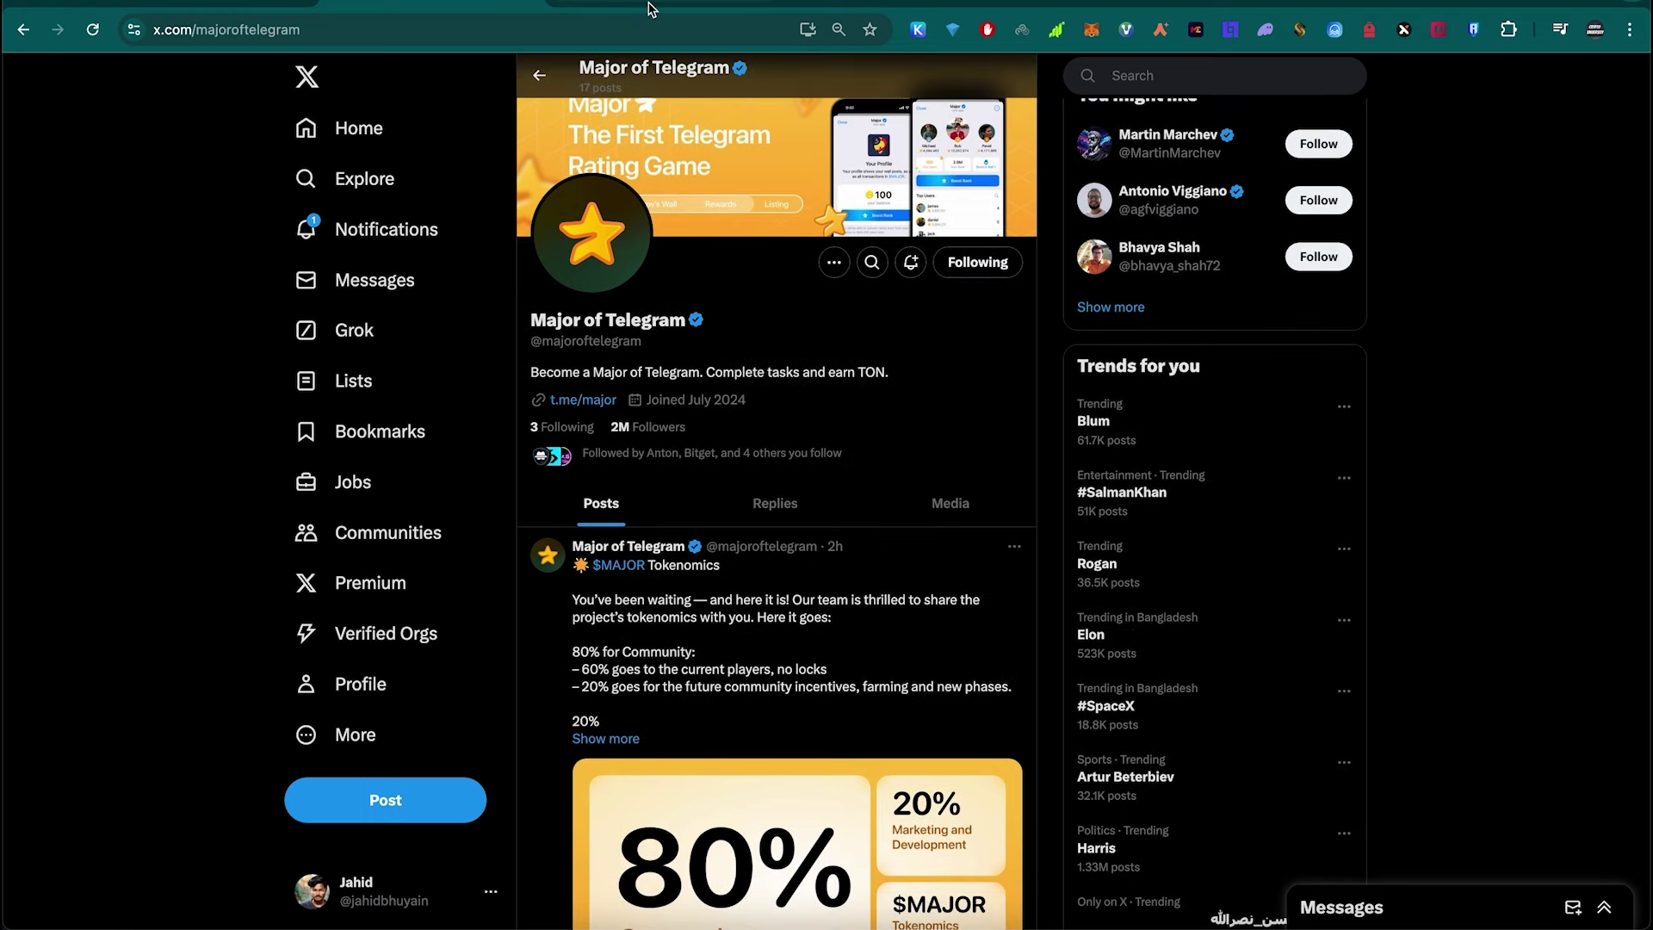
pyautogui.click(649, 9)
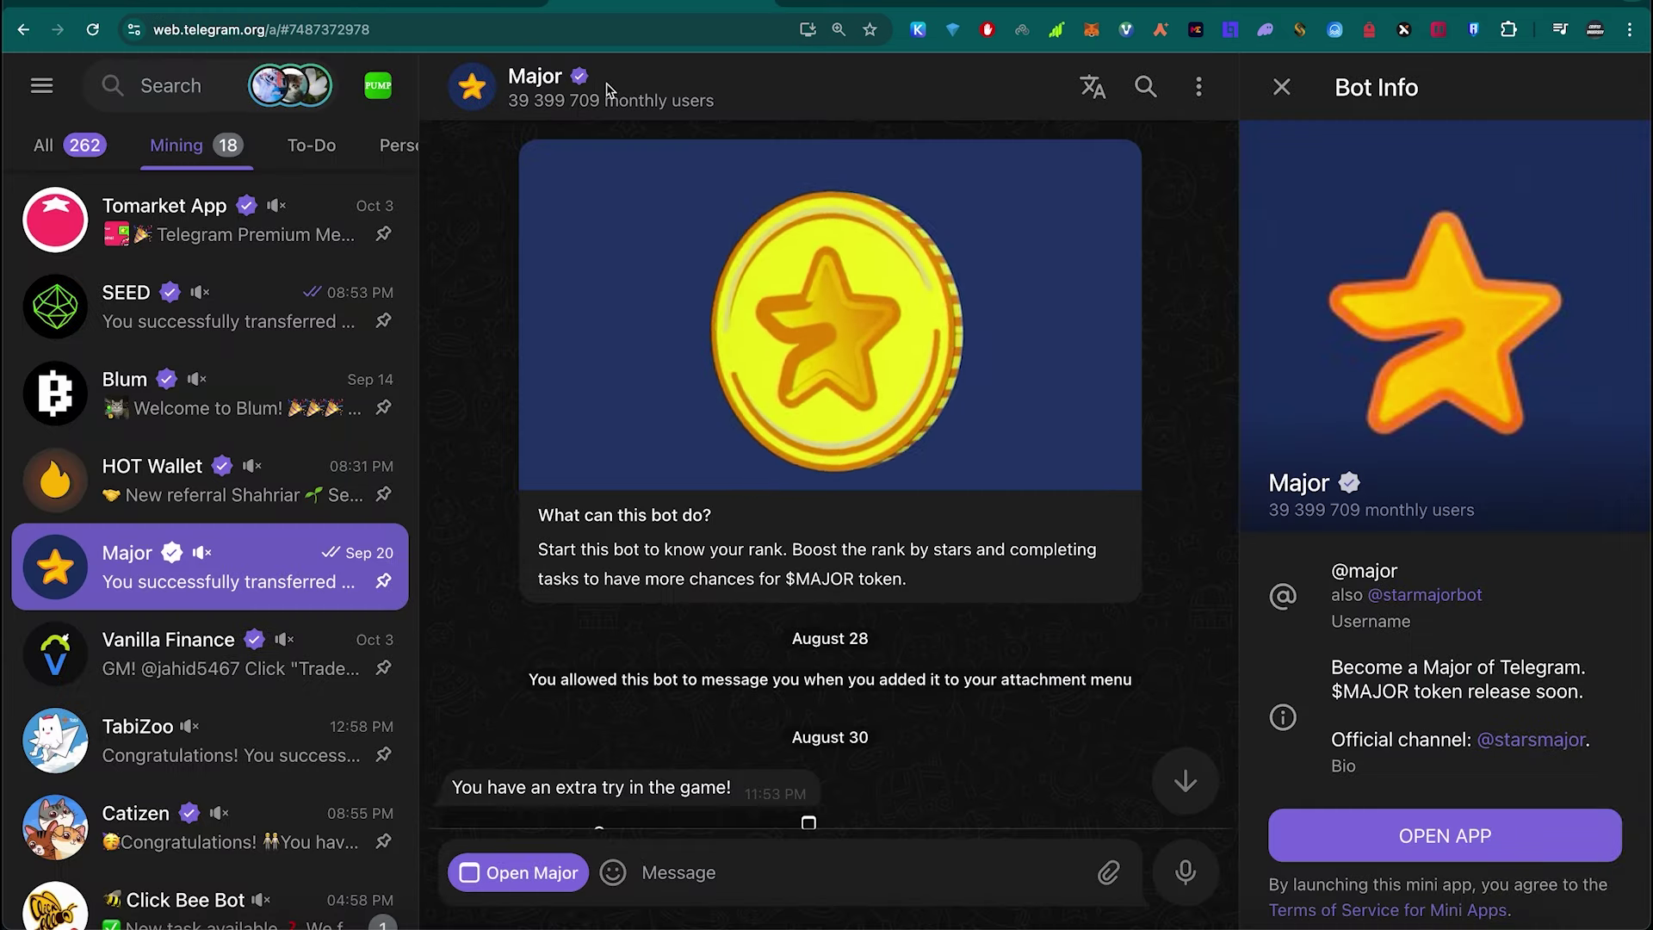
# Step: Visit the Major YouTube channel tab, ending back on X's OKX Coming Soon image
pyautogui.click(1058, 5)
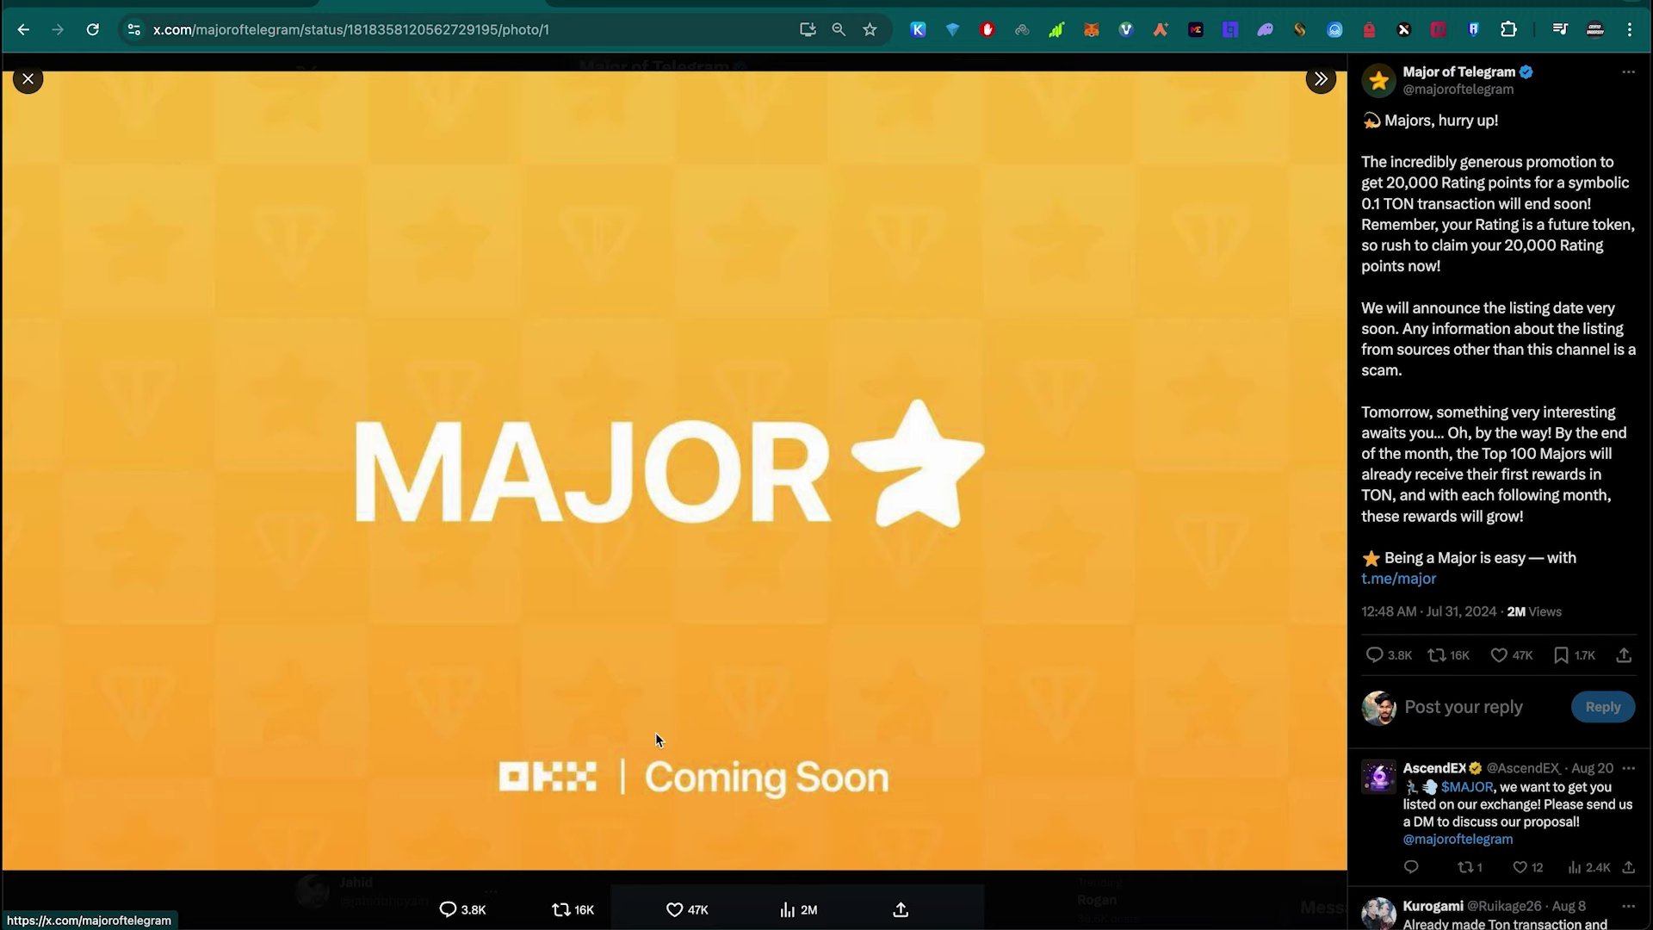
# Step: Close the full-size OKX Coming Soon image to get back to the Major of Telegram timeline
pyautogui.click(27, 79)
pyautogui.scroll(-1, 853, 514)
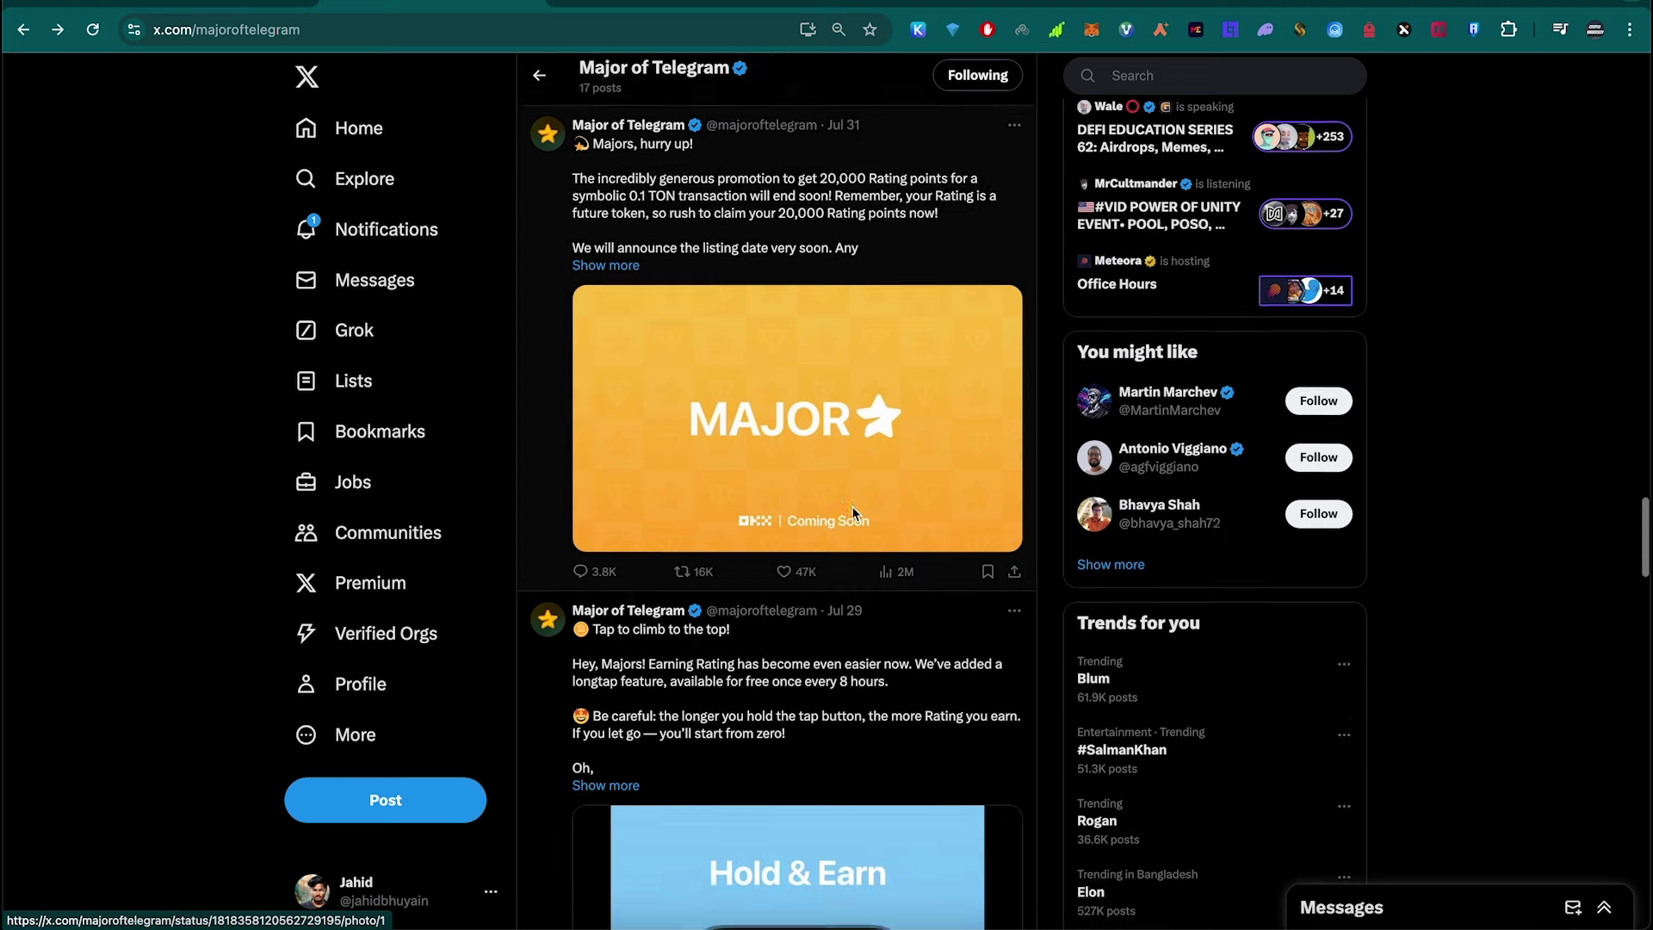
pyautogui.scroll(-2, 853, 513)
pyautogui.scroll(-3, 852, 512)
pyautogui.scroll(-2, 852, 512)
pyautogui.scroll(-5, 852, 513)
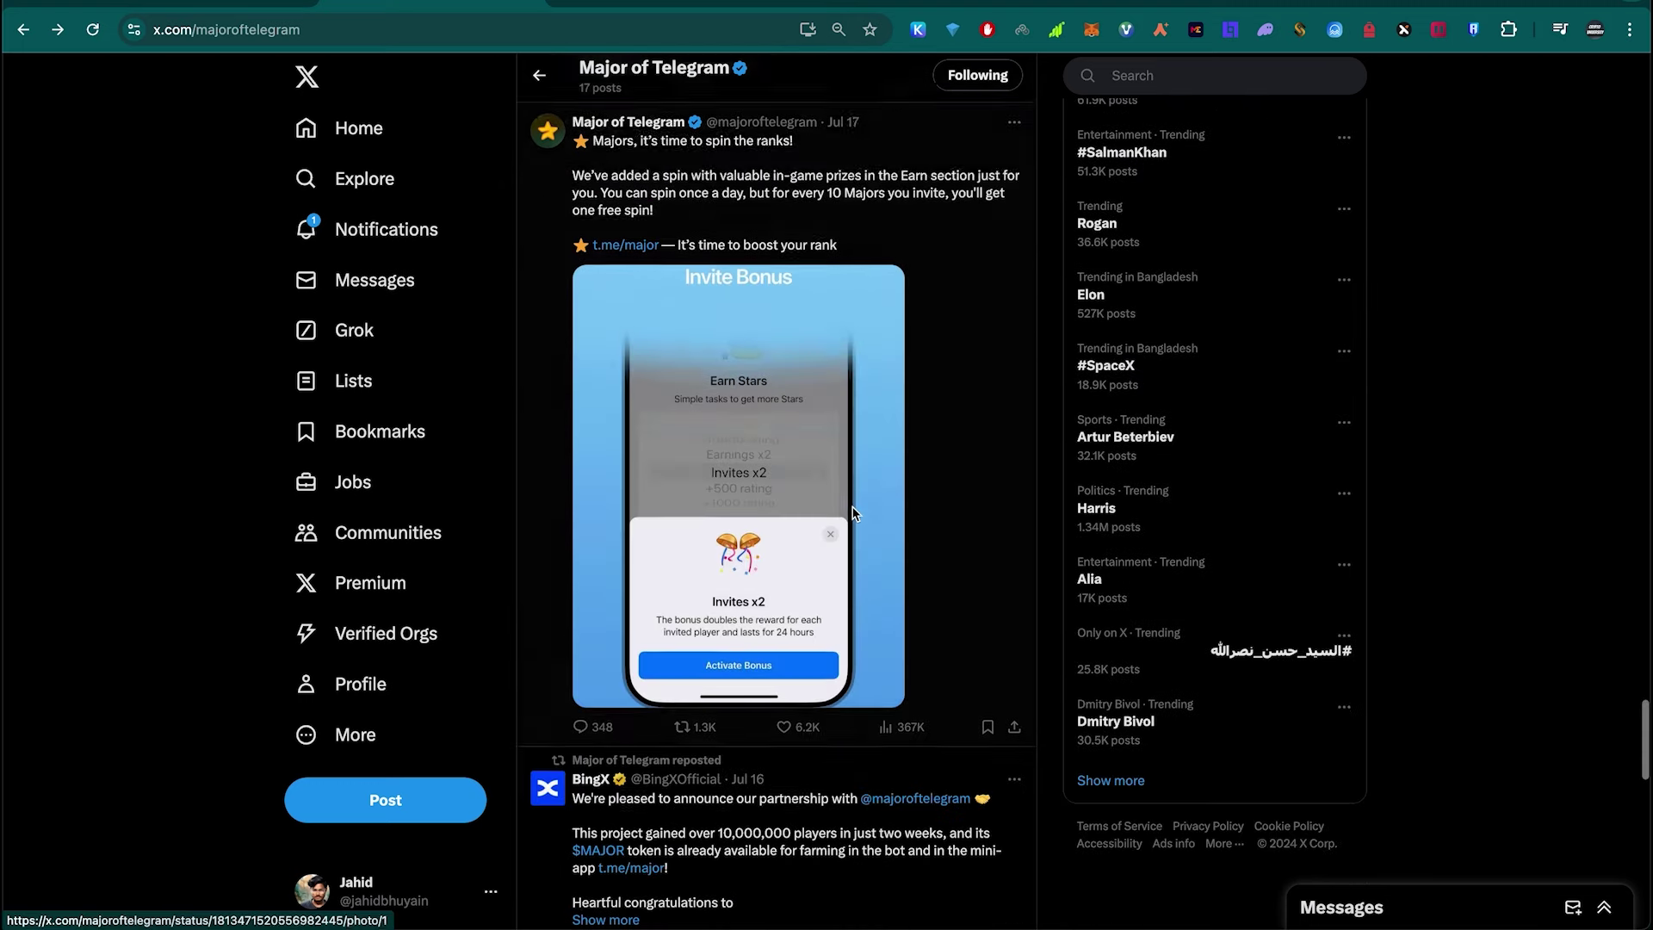
pyautogui.scroll(-3, 802, 529)
pyautogui.scroll(-2, 749, 542)
pyautogui.scroll(-1, 730, 553)
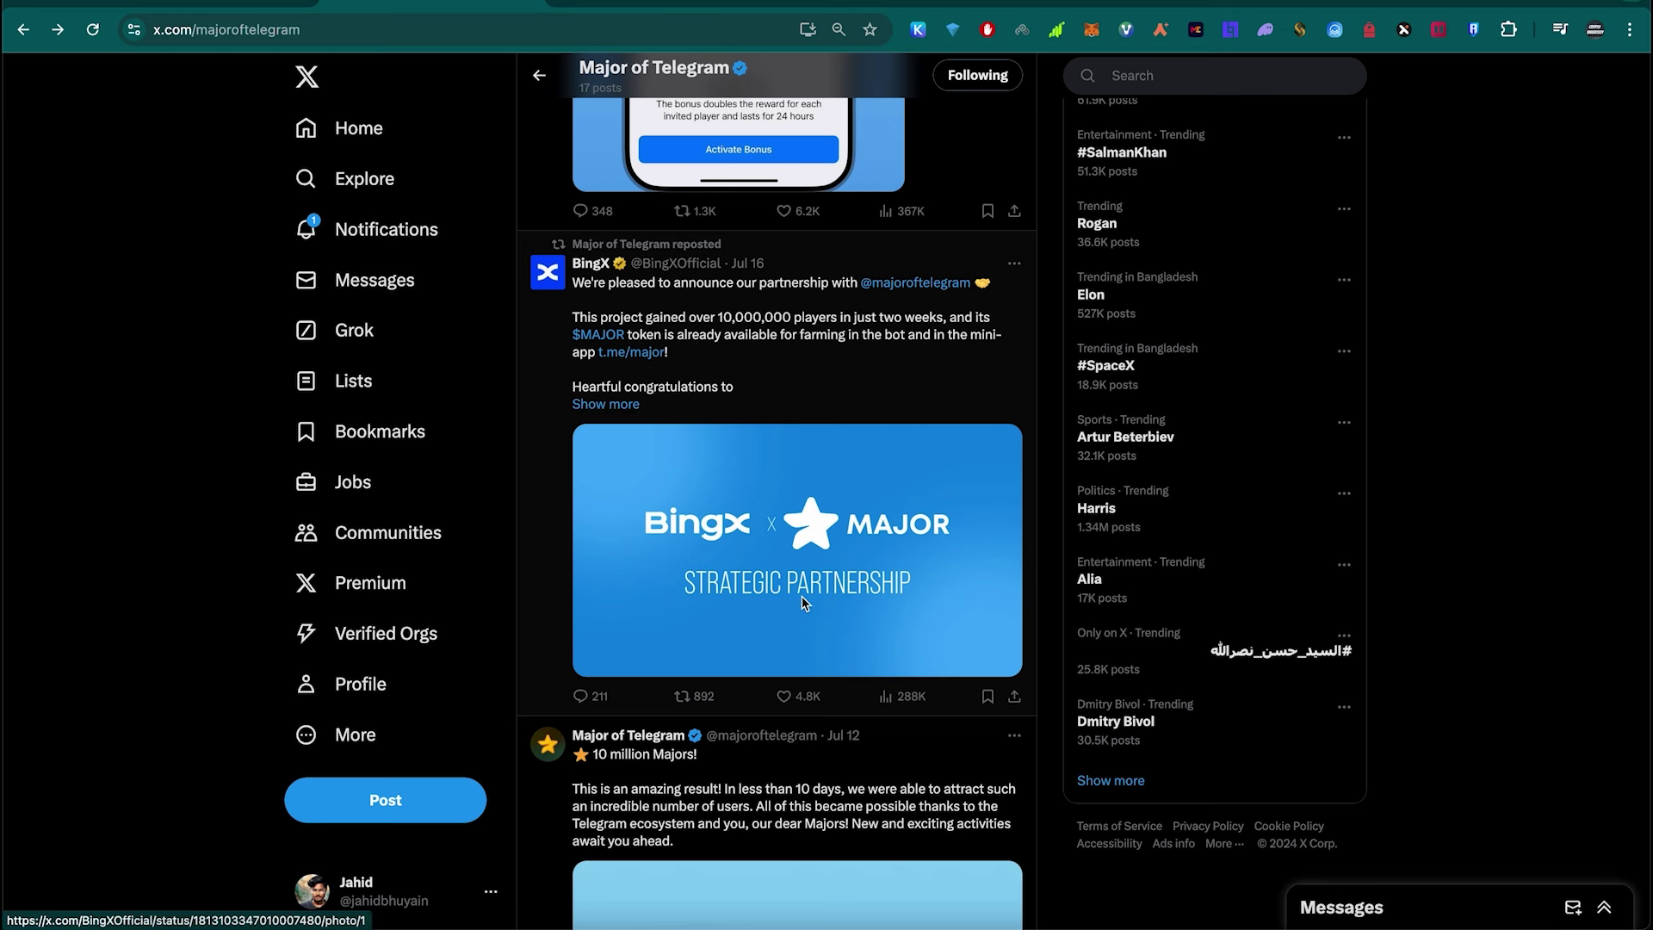
pyautogui.scroll(15, 802, 604)
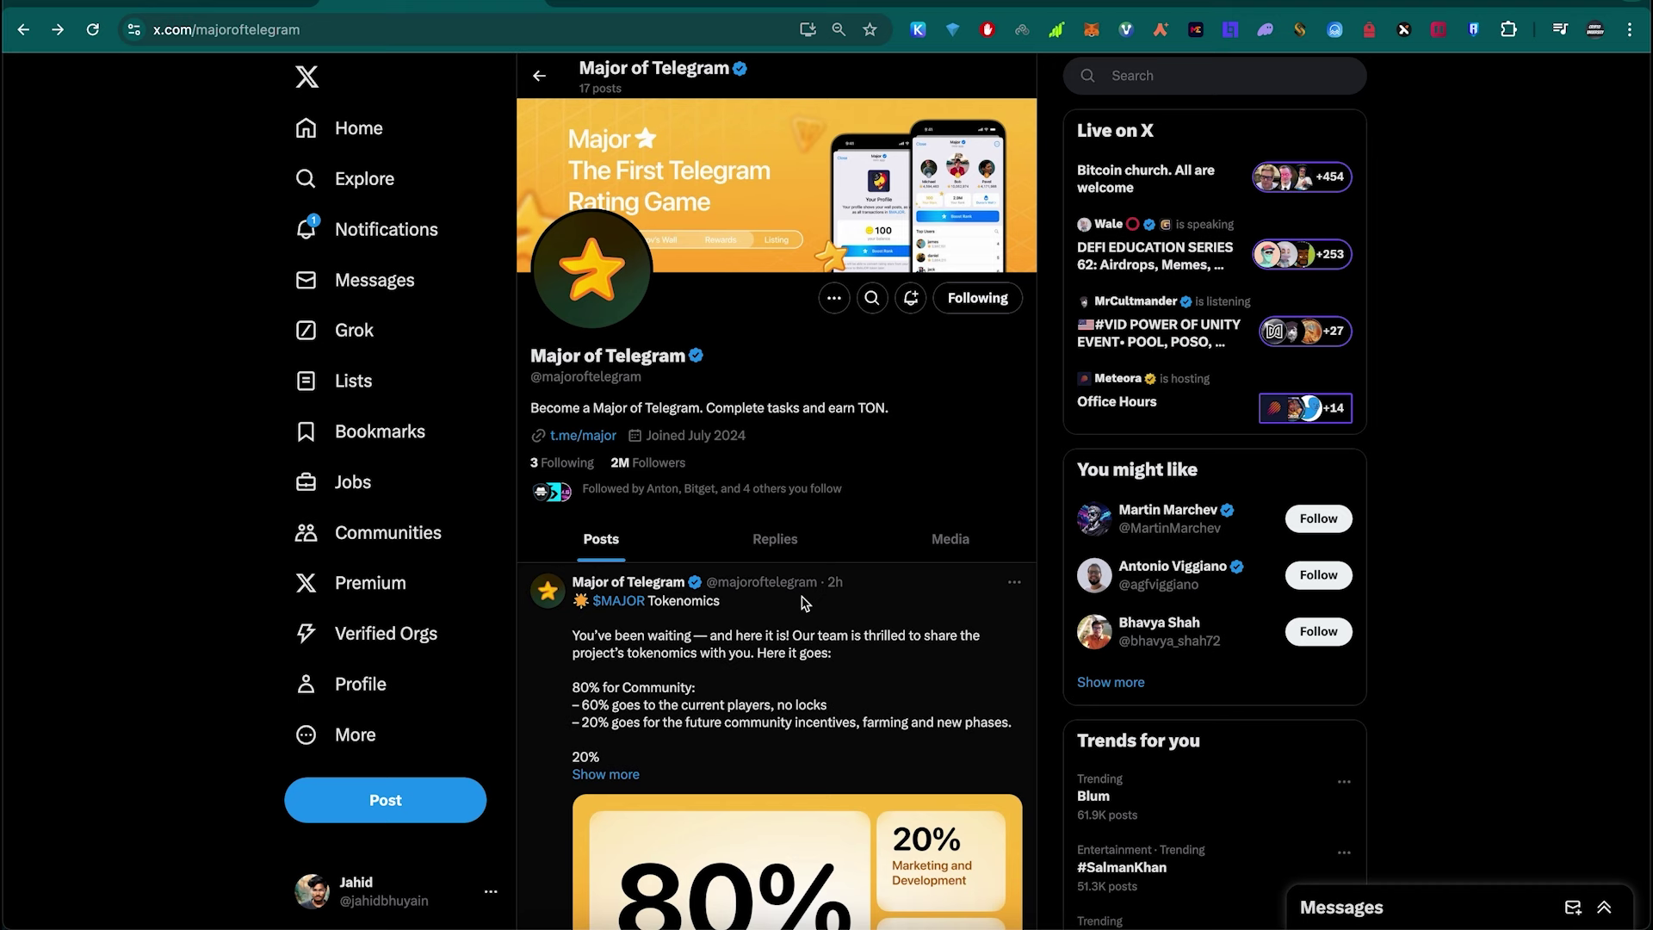
# Step: Open the $MAJOR Tokenomics post on its own page and select its 60% community allocation line
pyautogui.click(801, 604)
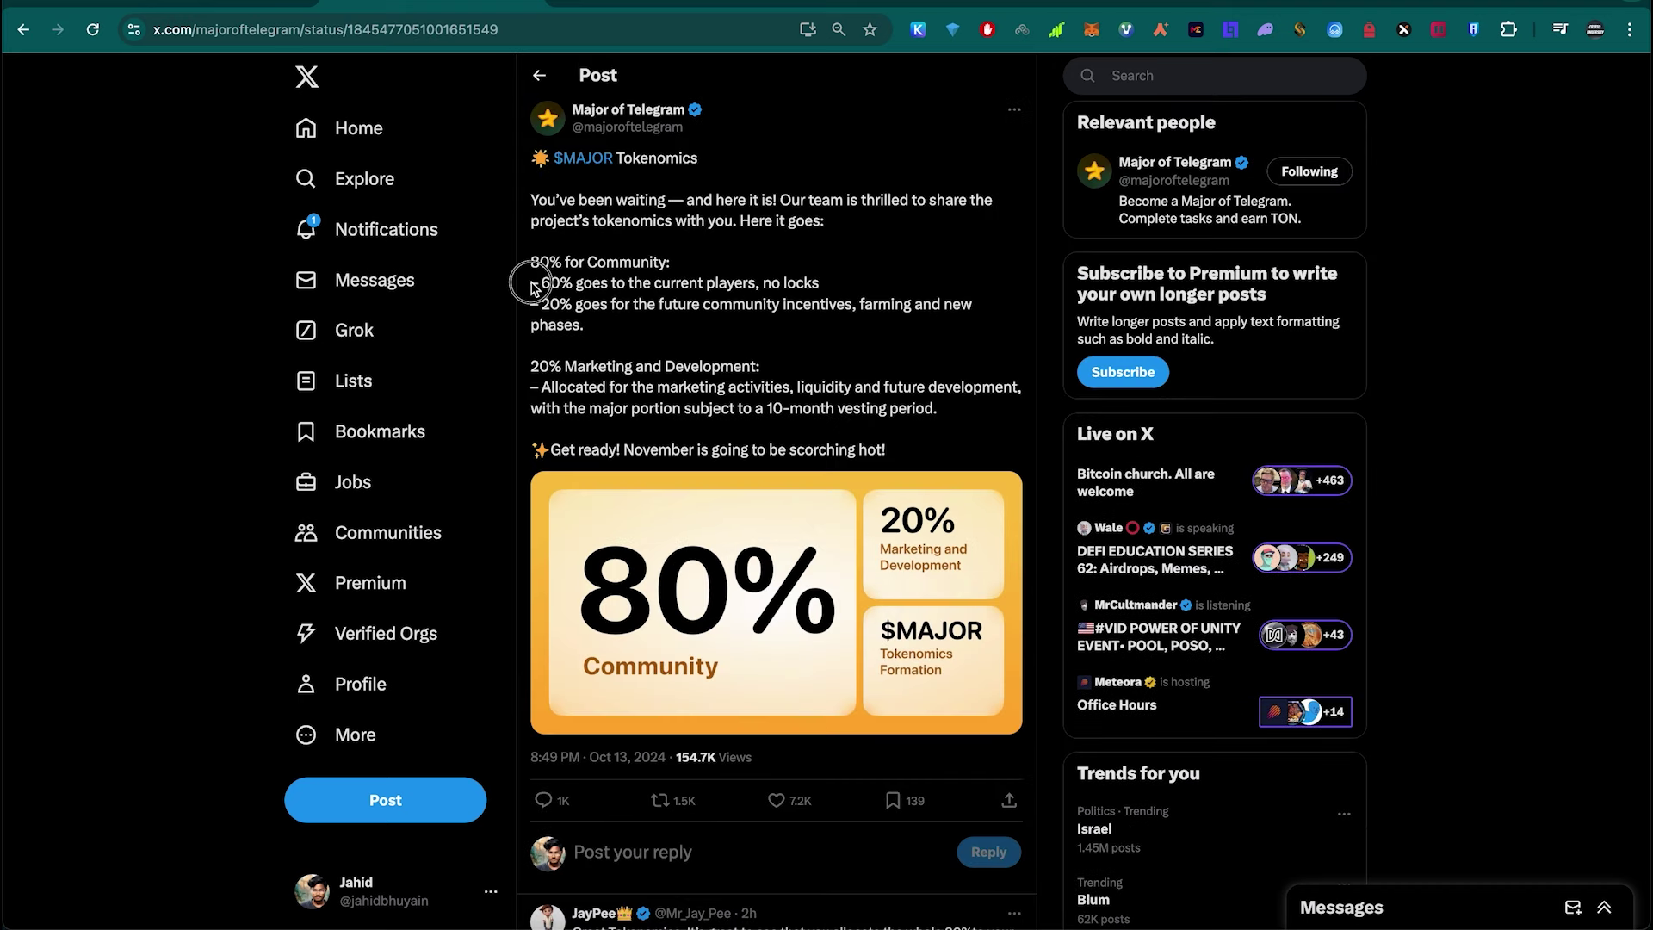
pyautogui.moveTo(528, 283); pyautogui.dragTo(682, 294)
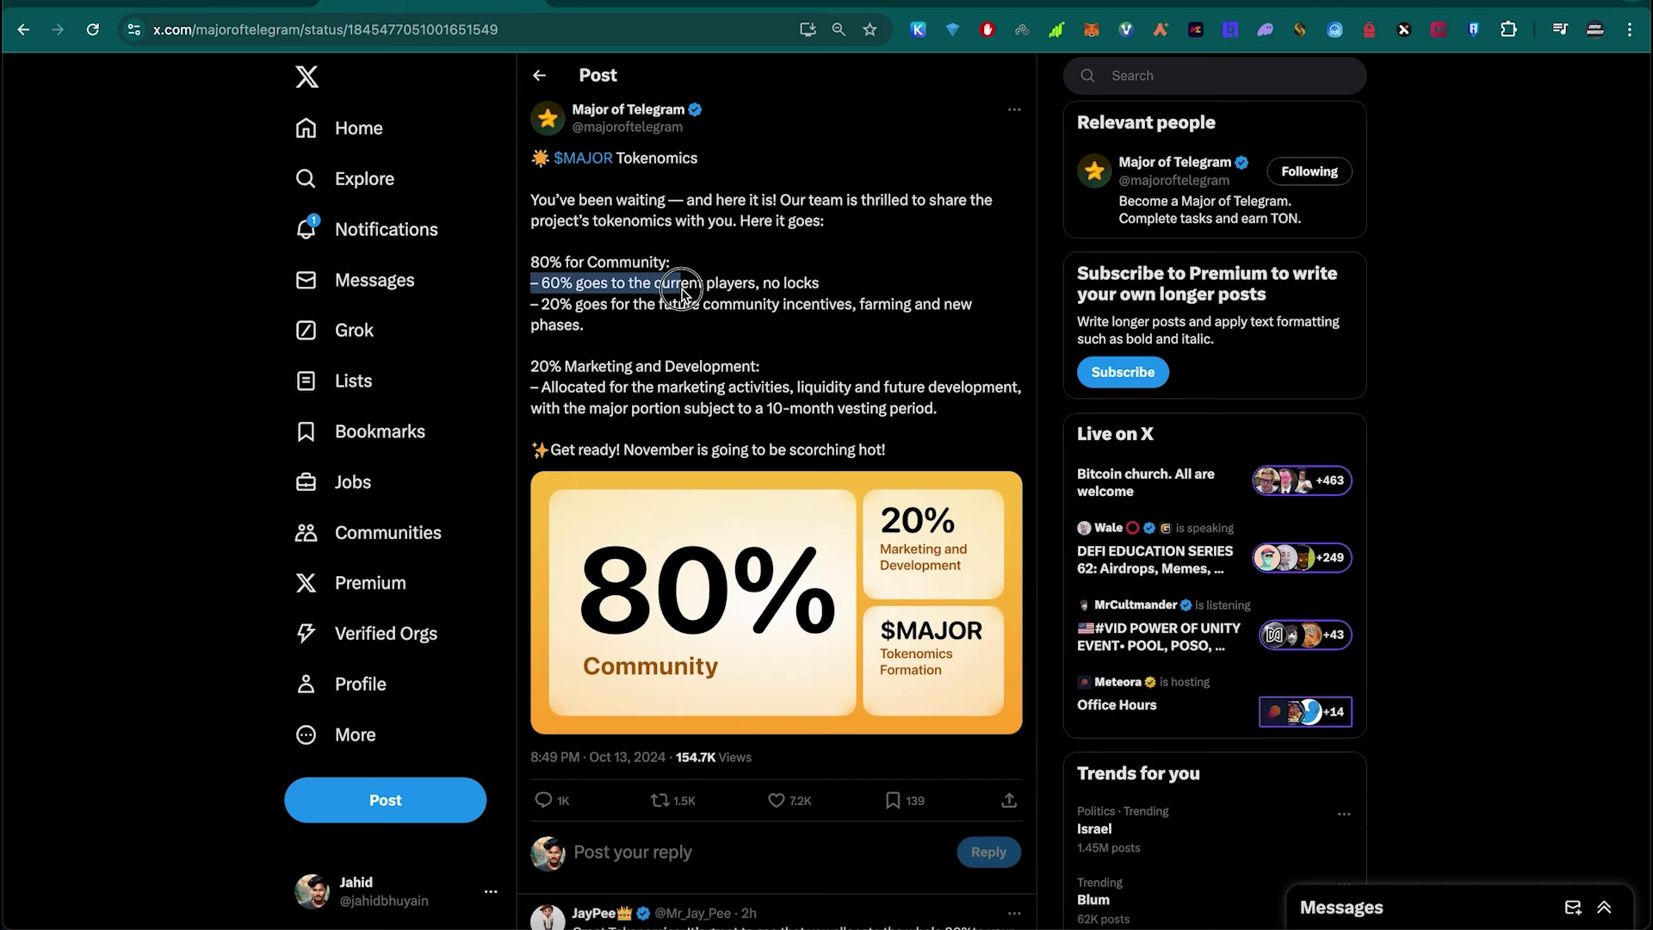
pyautogui.click(681, 294)
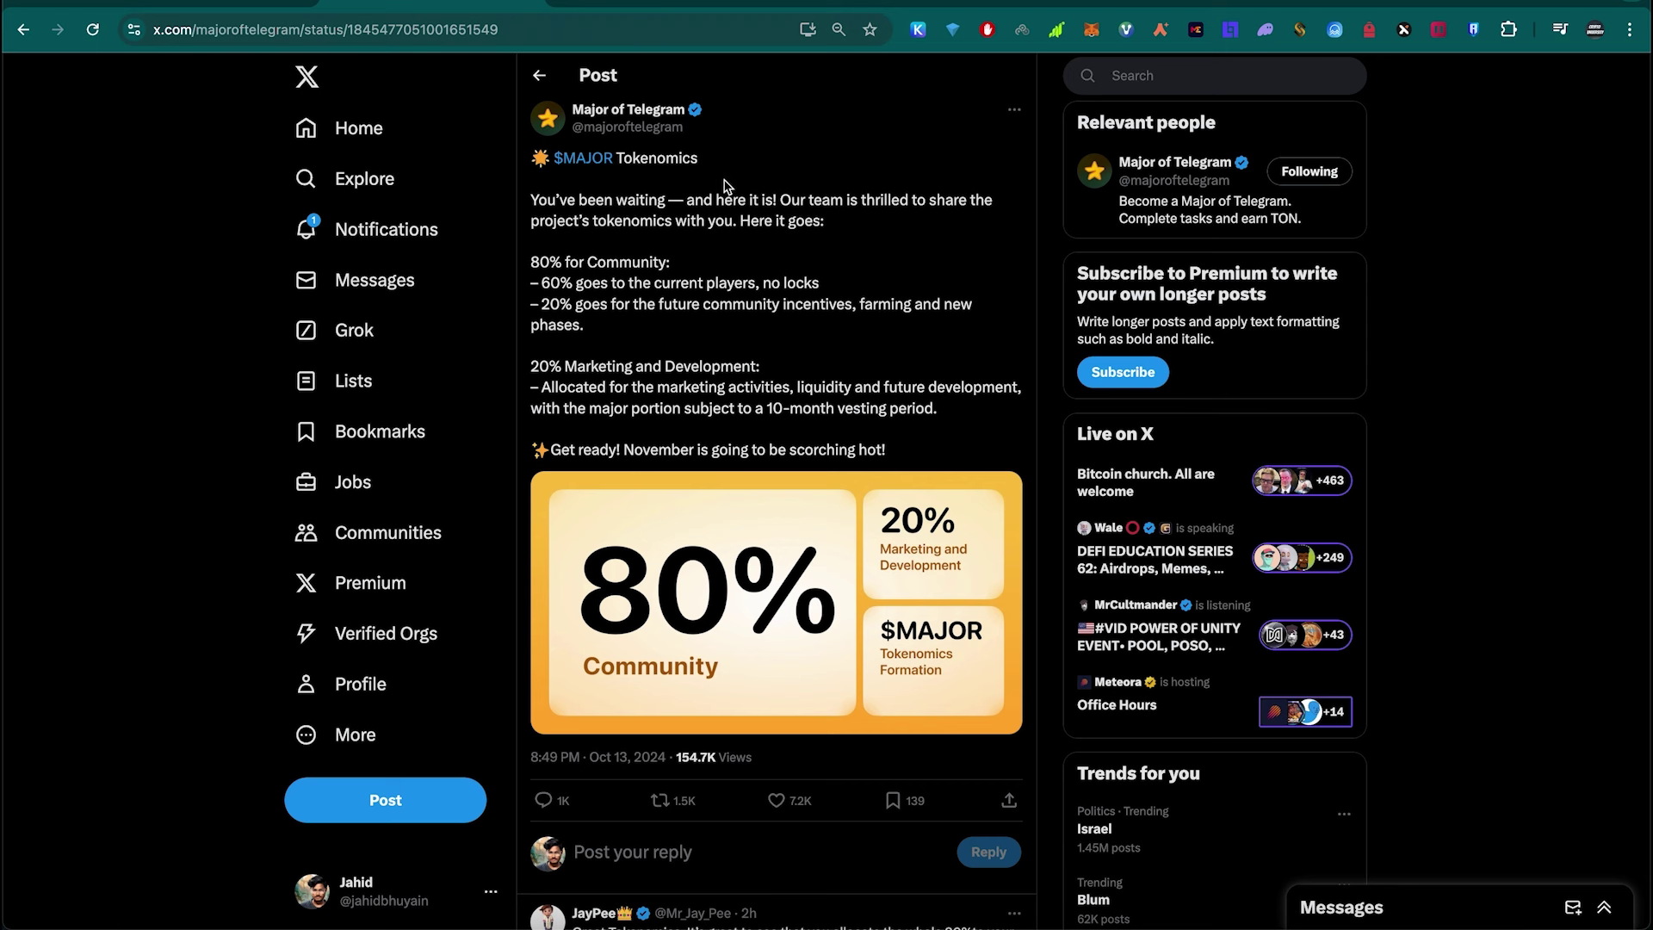
pyautogui.tripleClick(781, 288)
pyautogui.click(782, 287)
pyautogui.tripleClick(782, 287)
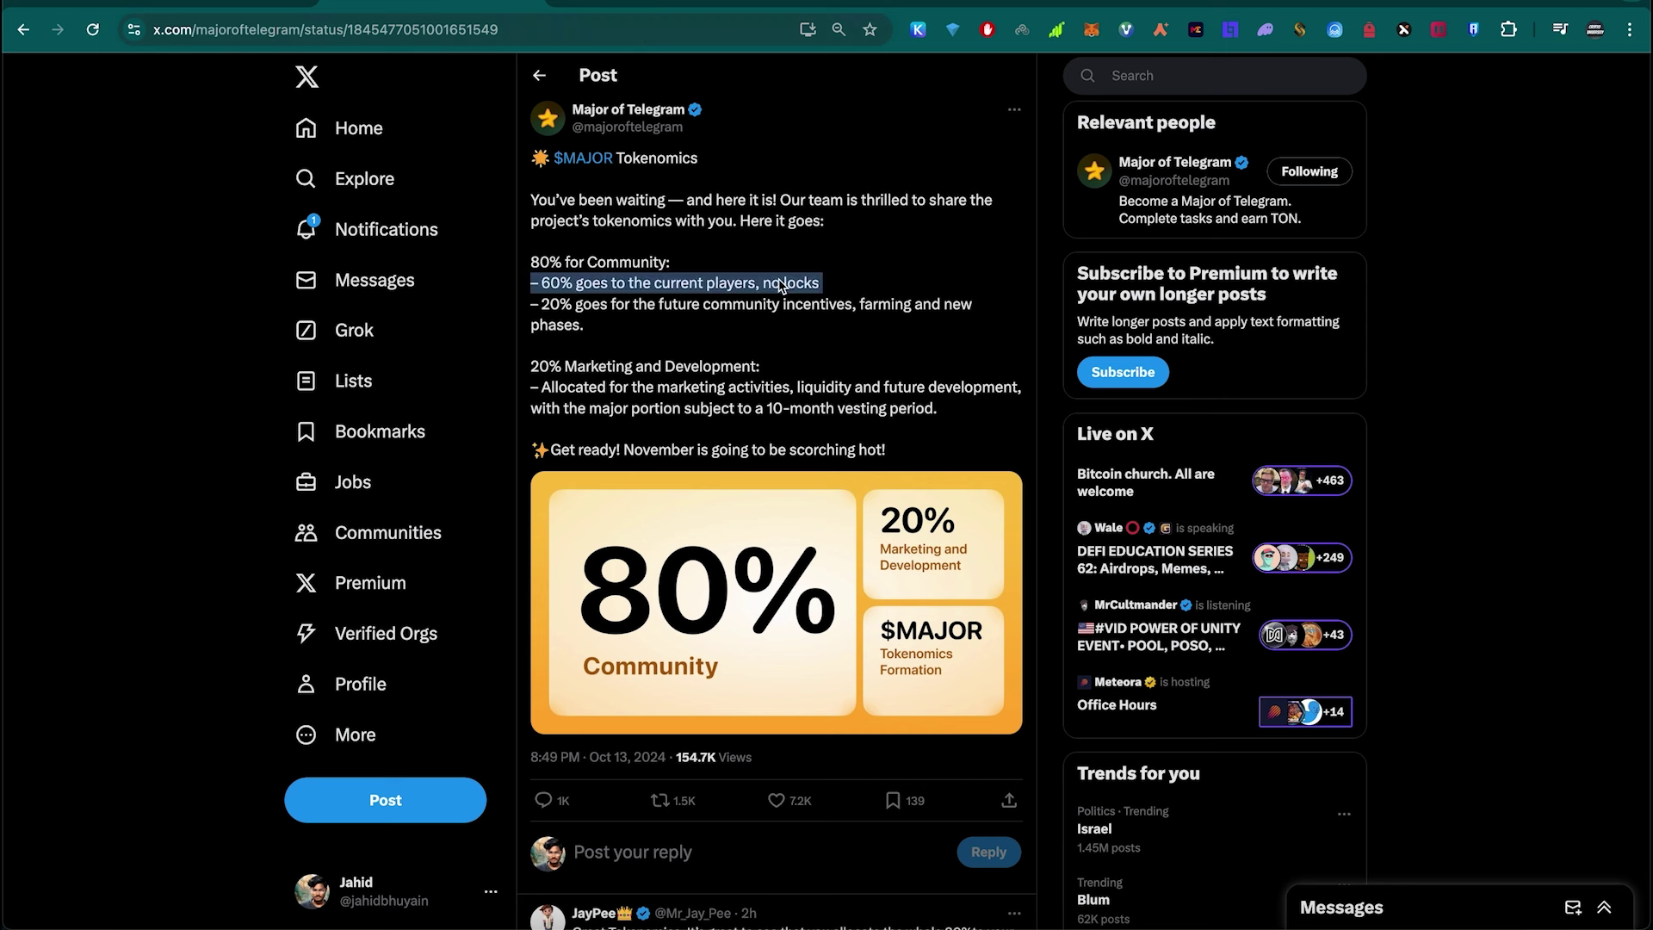
pyautogui.click(571, 290)
pyautogui.tripleClick(572, 289)
pyautogui.click(641, 286)
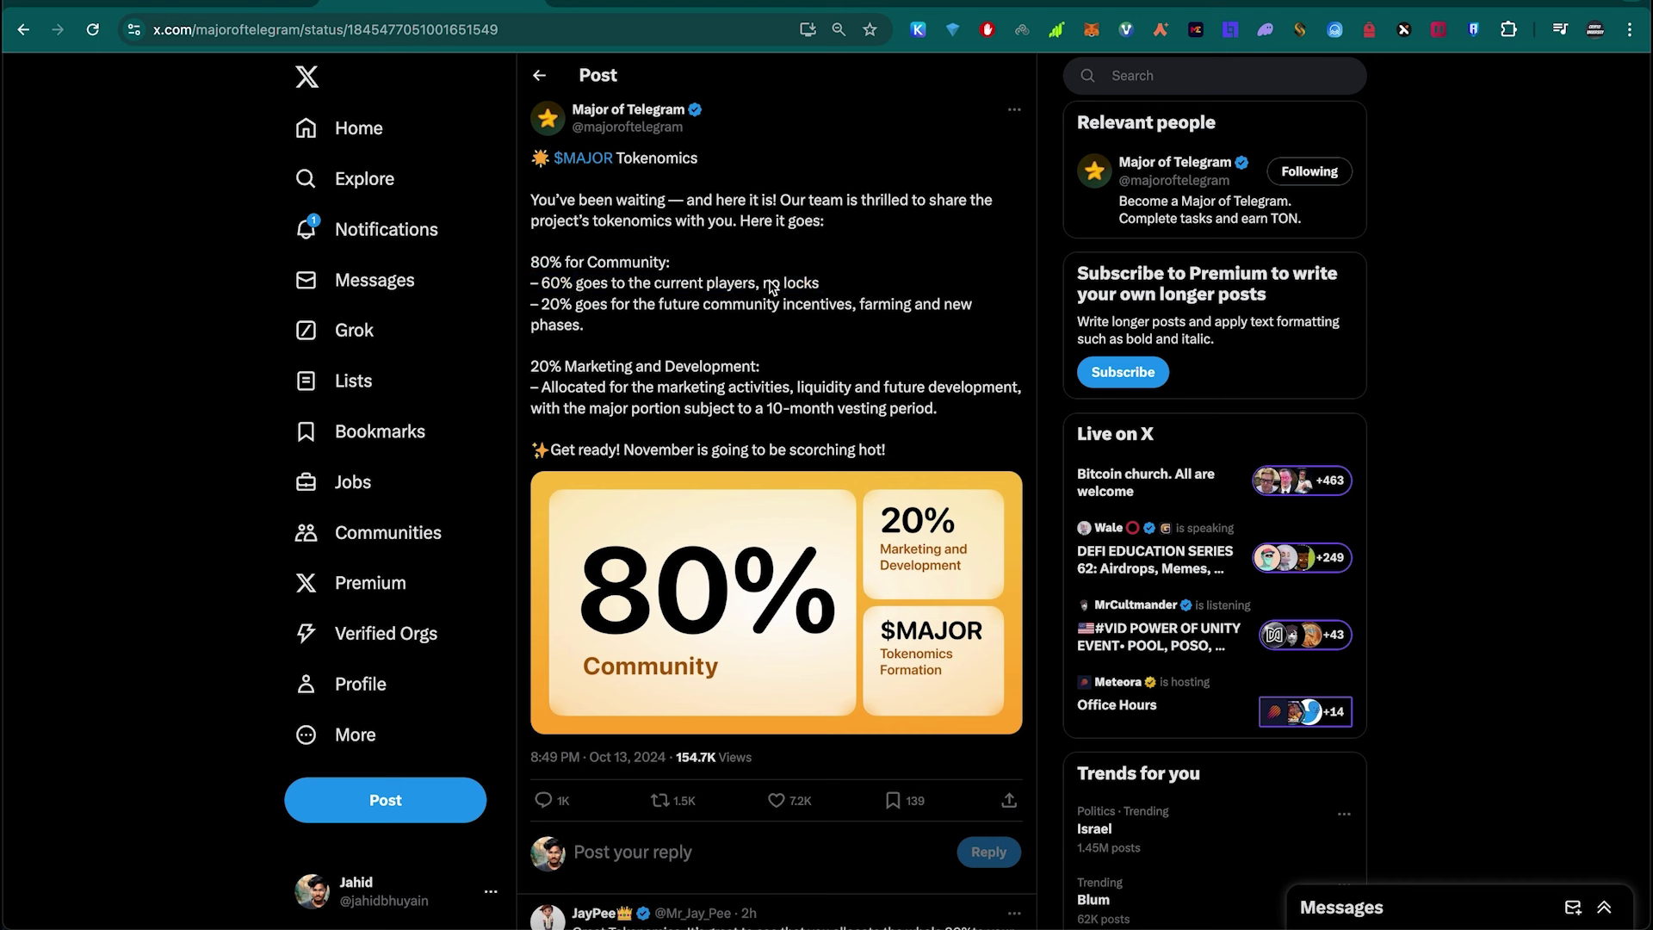
# Step: Highlight the words 'no locks' in the 60% allocation line
pyautogui.moveTo(762, 287); pyautogui.dragTo(835, 288)
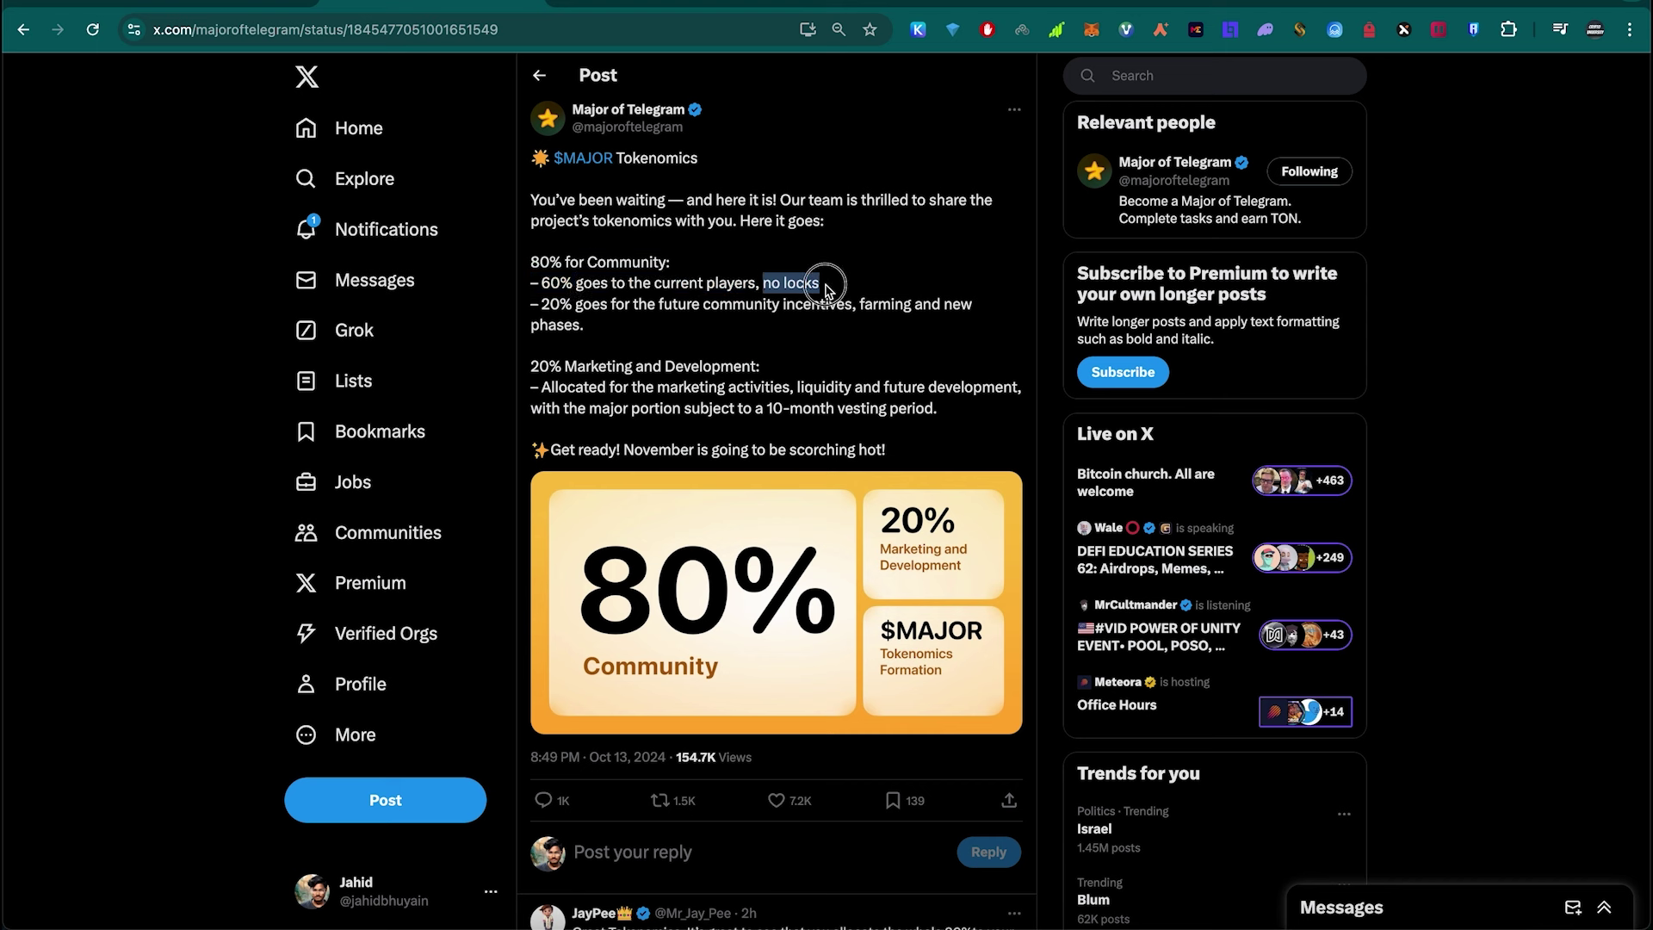
pyautogui.click(764, 287)
pyautogui.moveTo(765, 286); pyautogui.dragTo(823, 285)
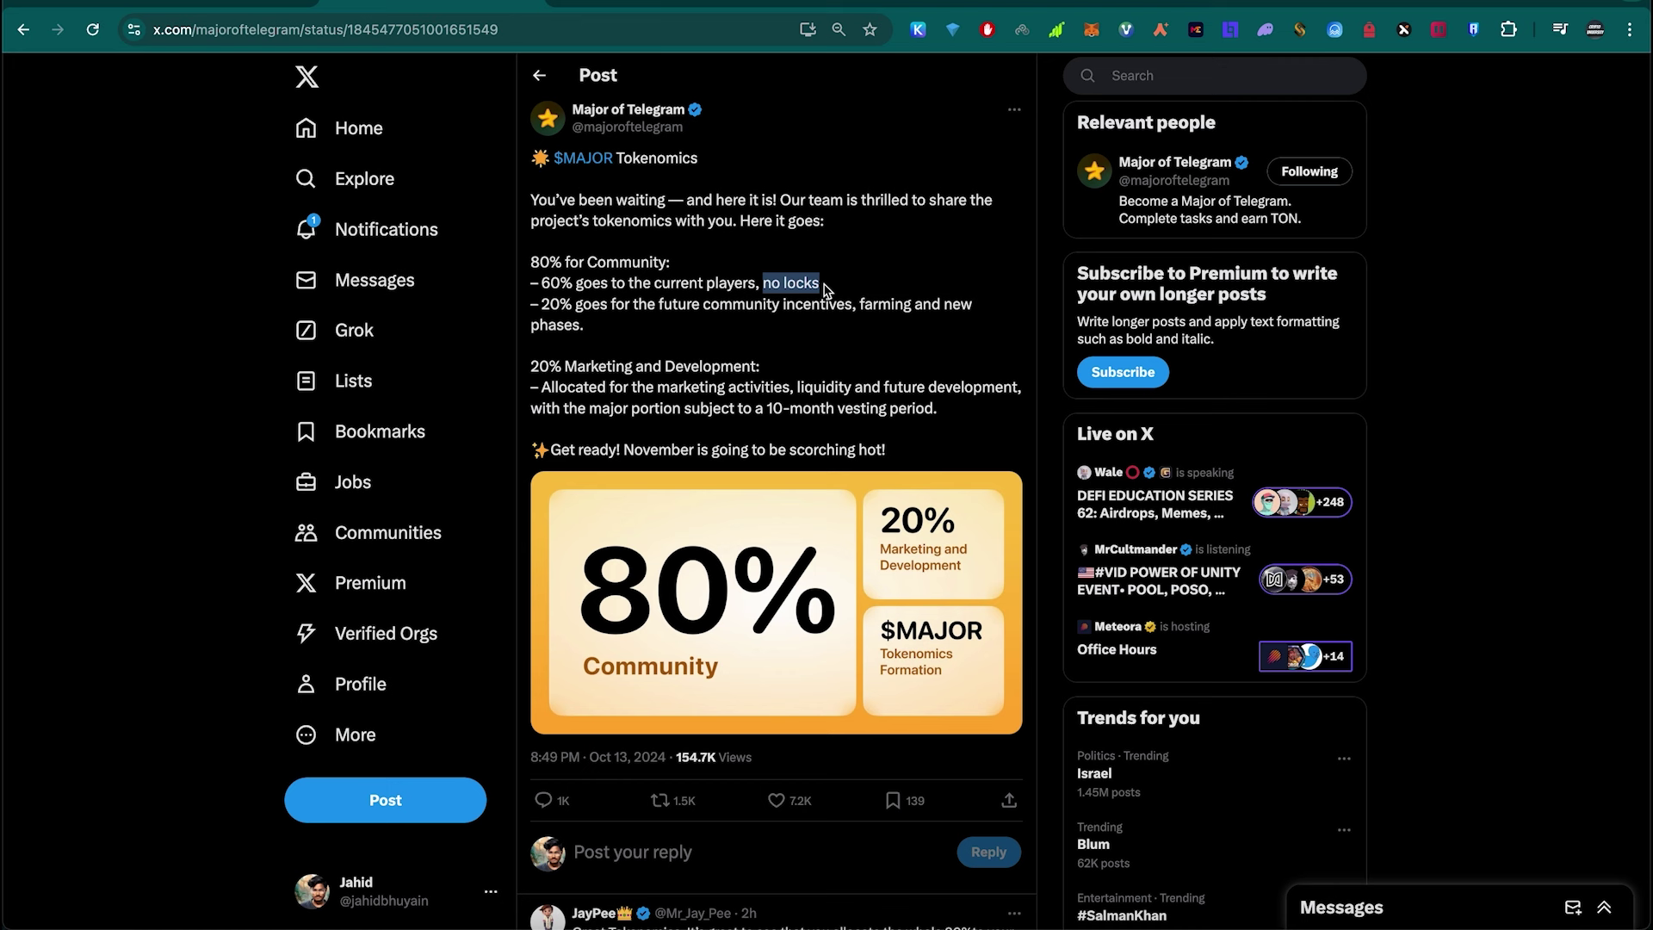
pyautogui.click(583, 310)
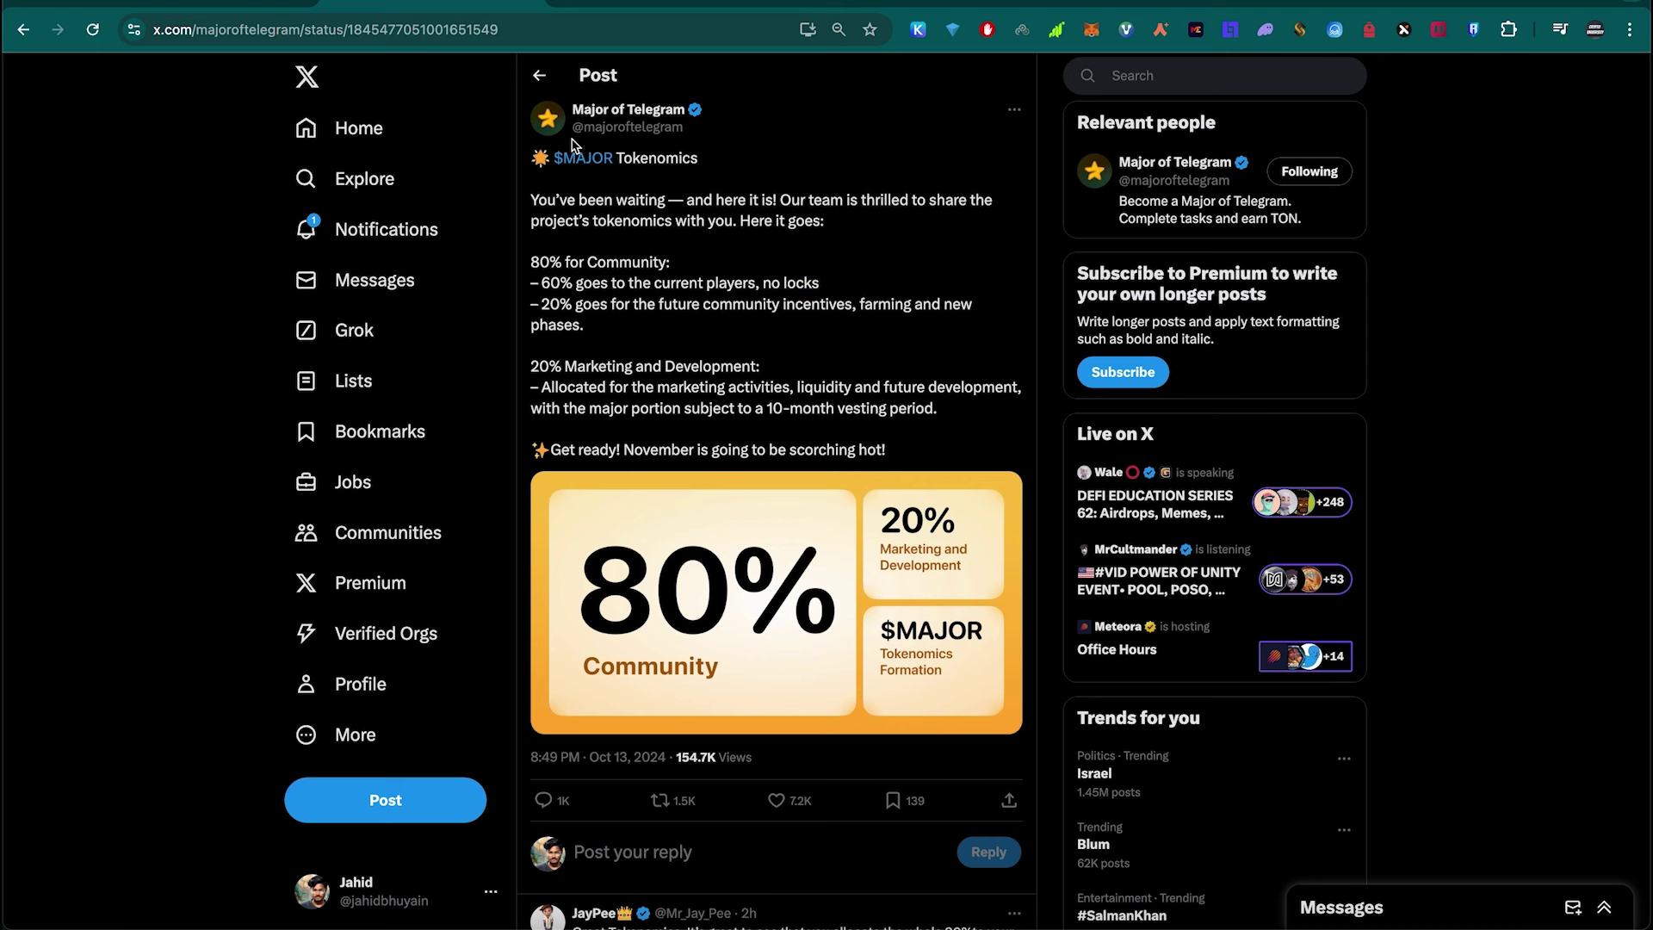
# Step: Highlight the 20% Marketing and Development paragraph and '10-month vesting period'
pyautogui.moveTo(530, 366); pyautogui.dragTo(862, 410)
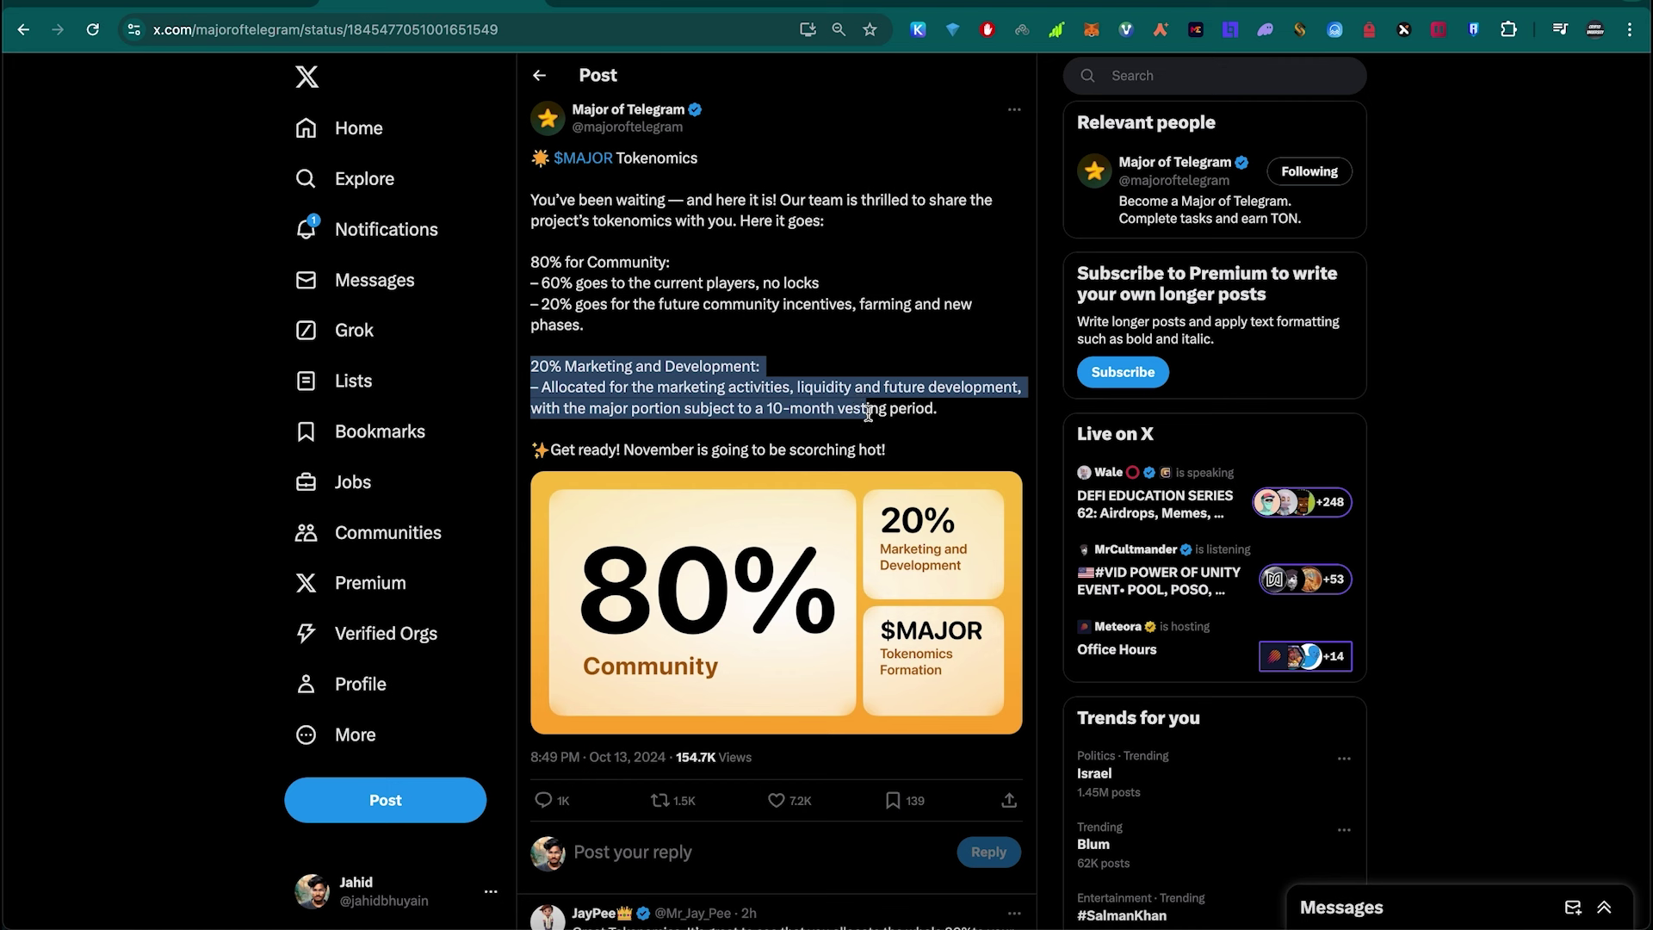
pyautogui.moveTo(767, 410); pyautogui.dragTo(946, 420)
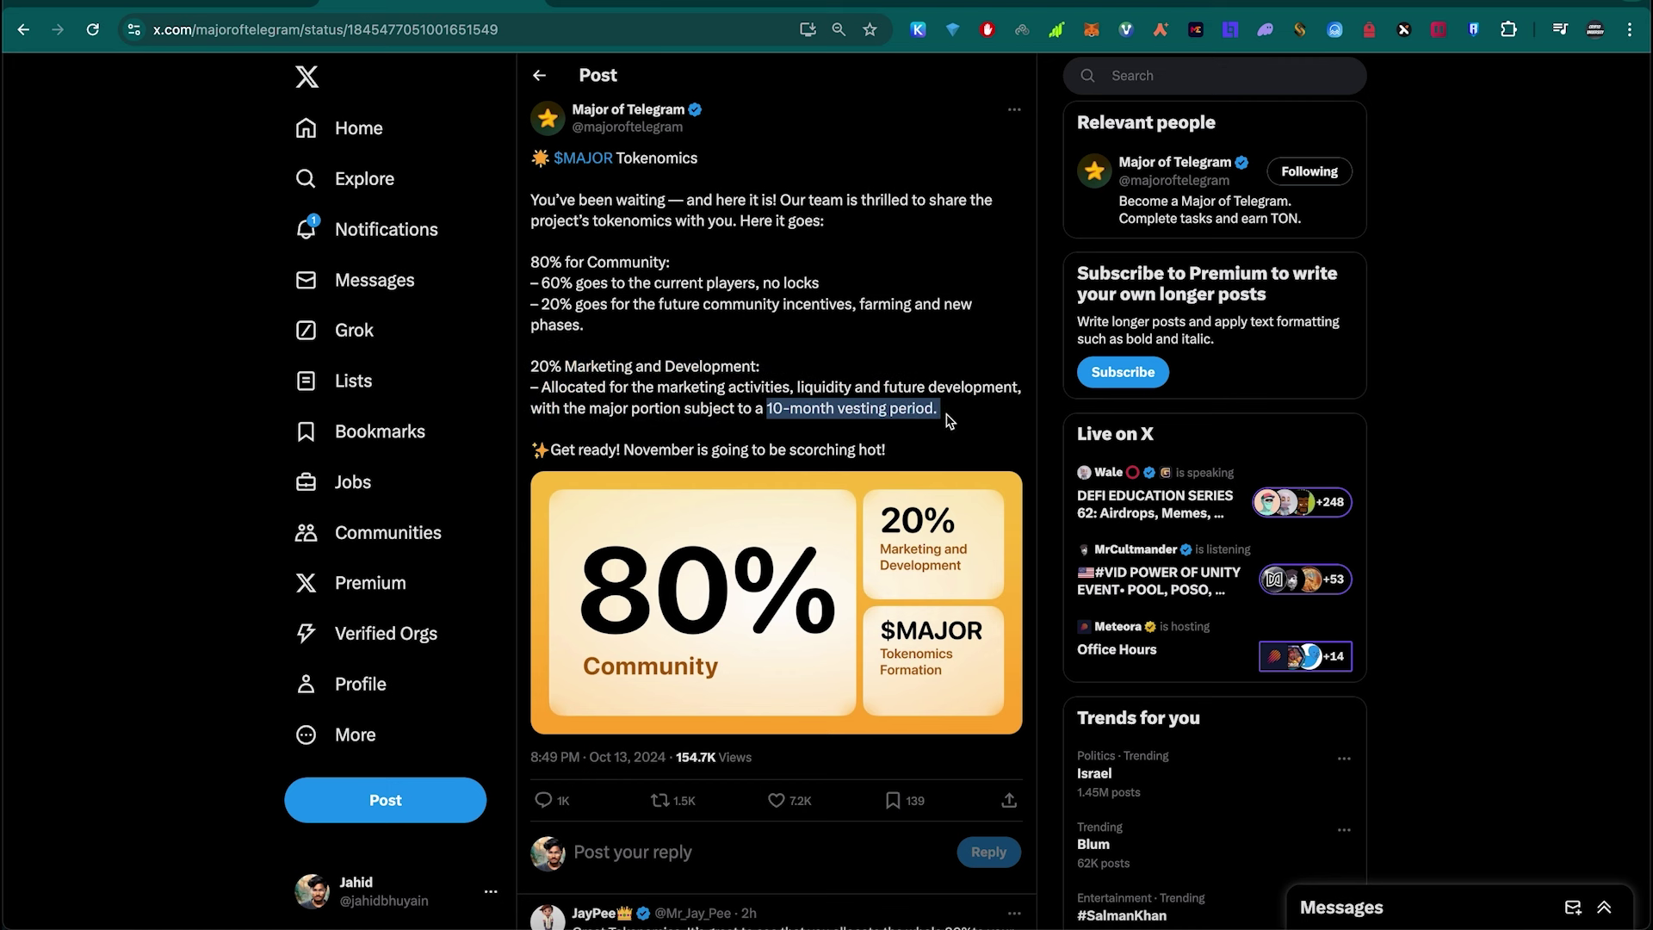
pyautogui.click(626, 448)
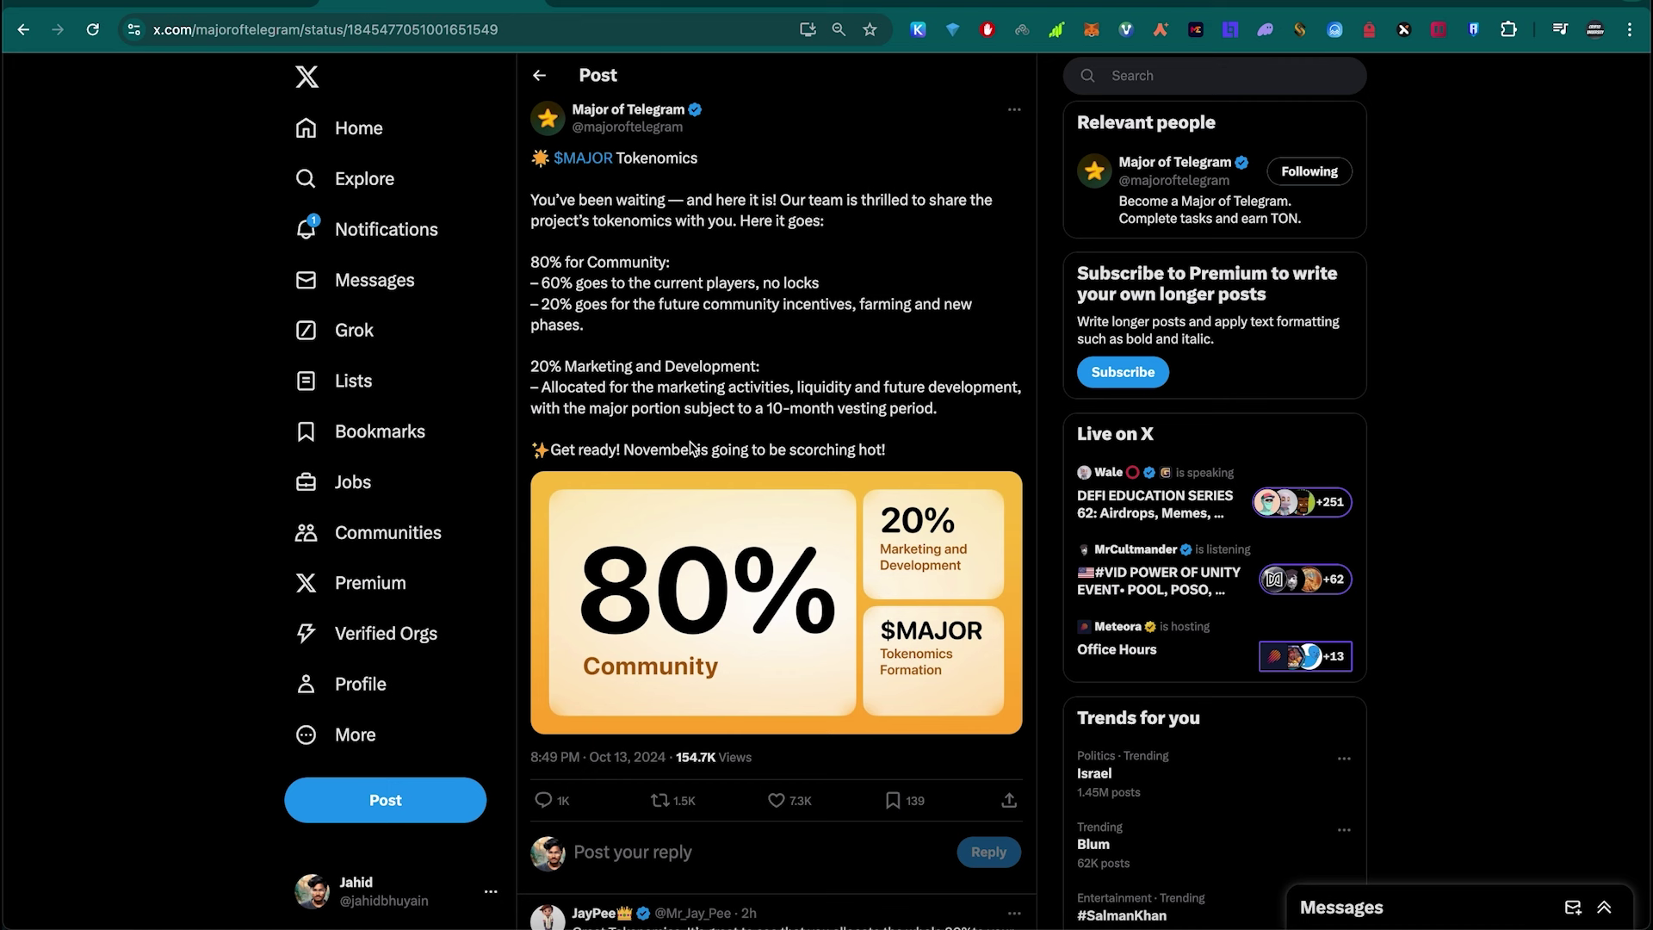
# Step: Highlight 'November is going to be scorching hot' and move to the Telegram Web tab
pyautogui.click(538, 452)
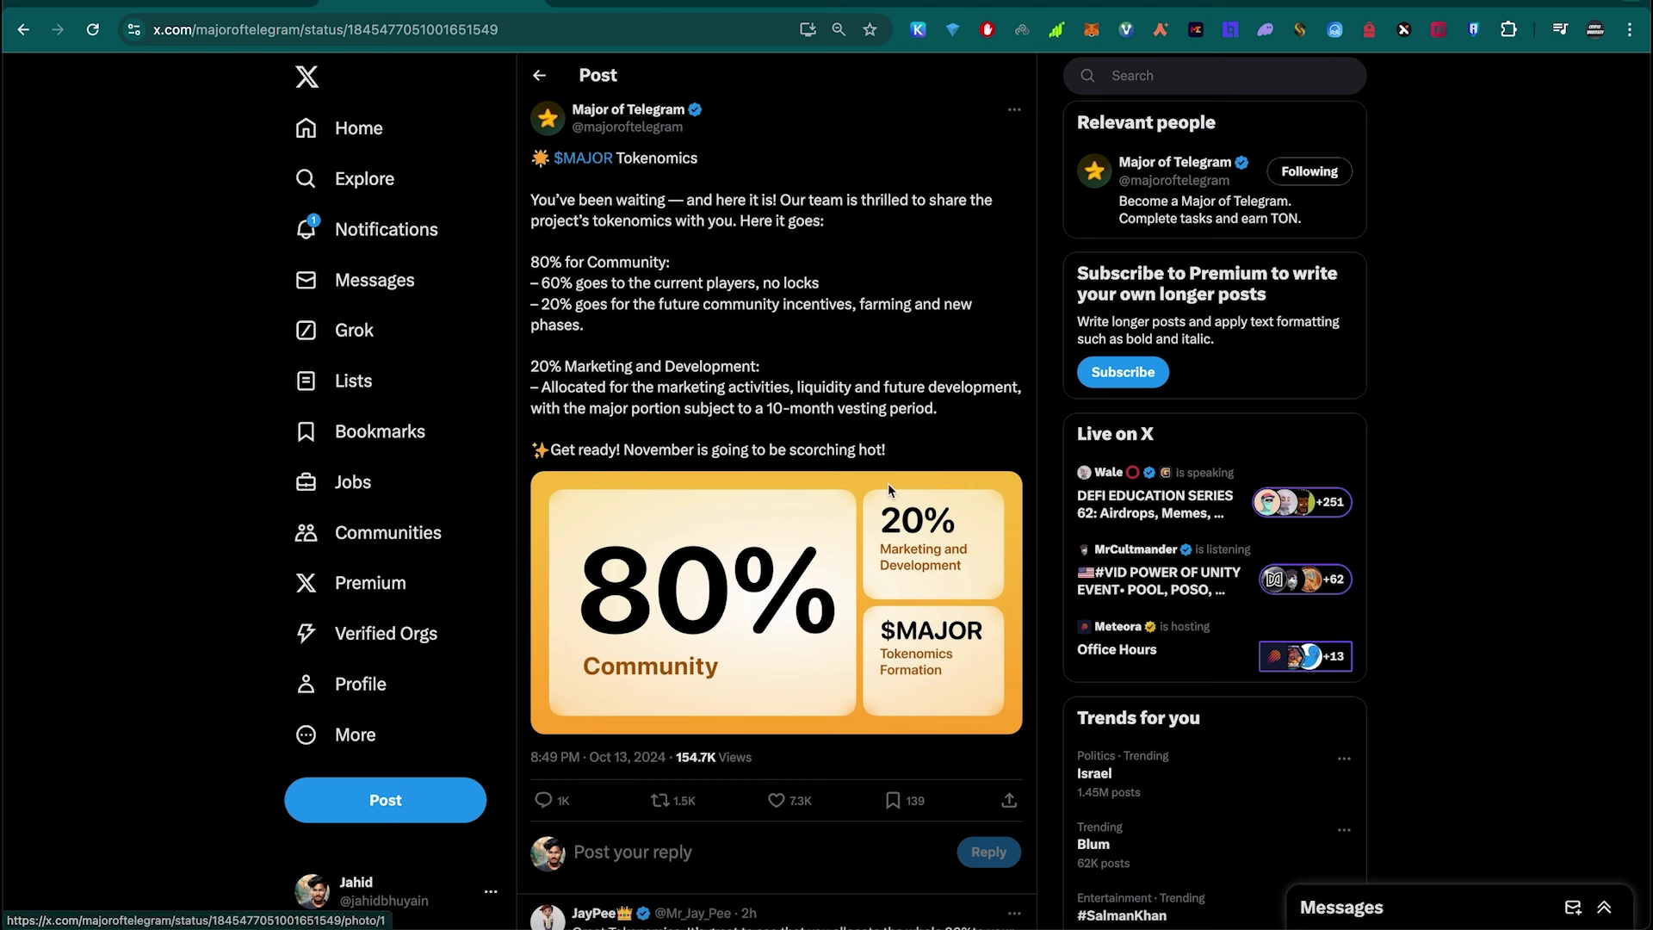
pyautogui.moveTo(626, 451); pyautogui.dragTo(888, 461)
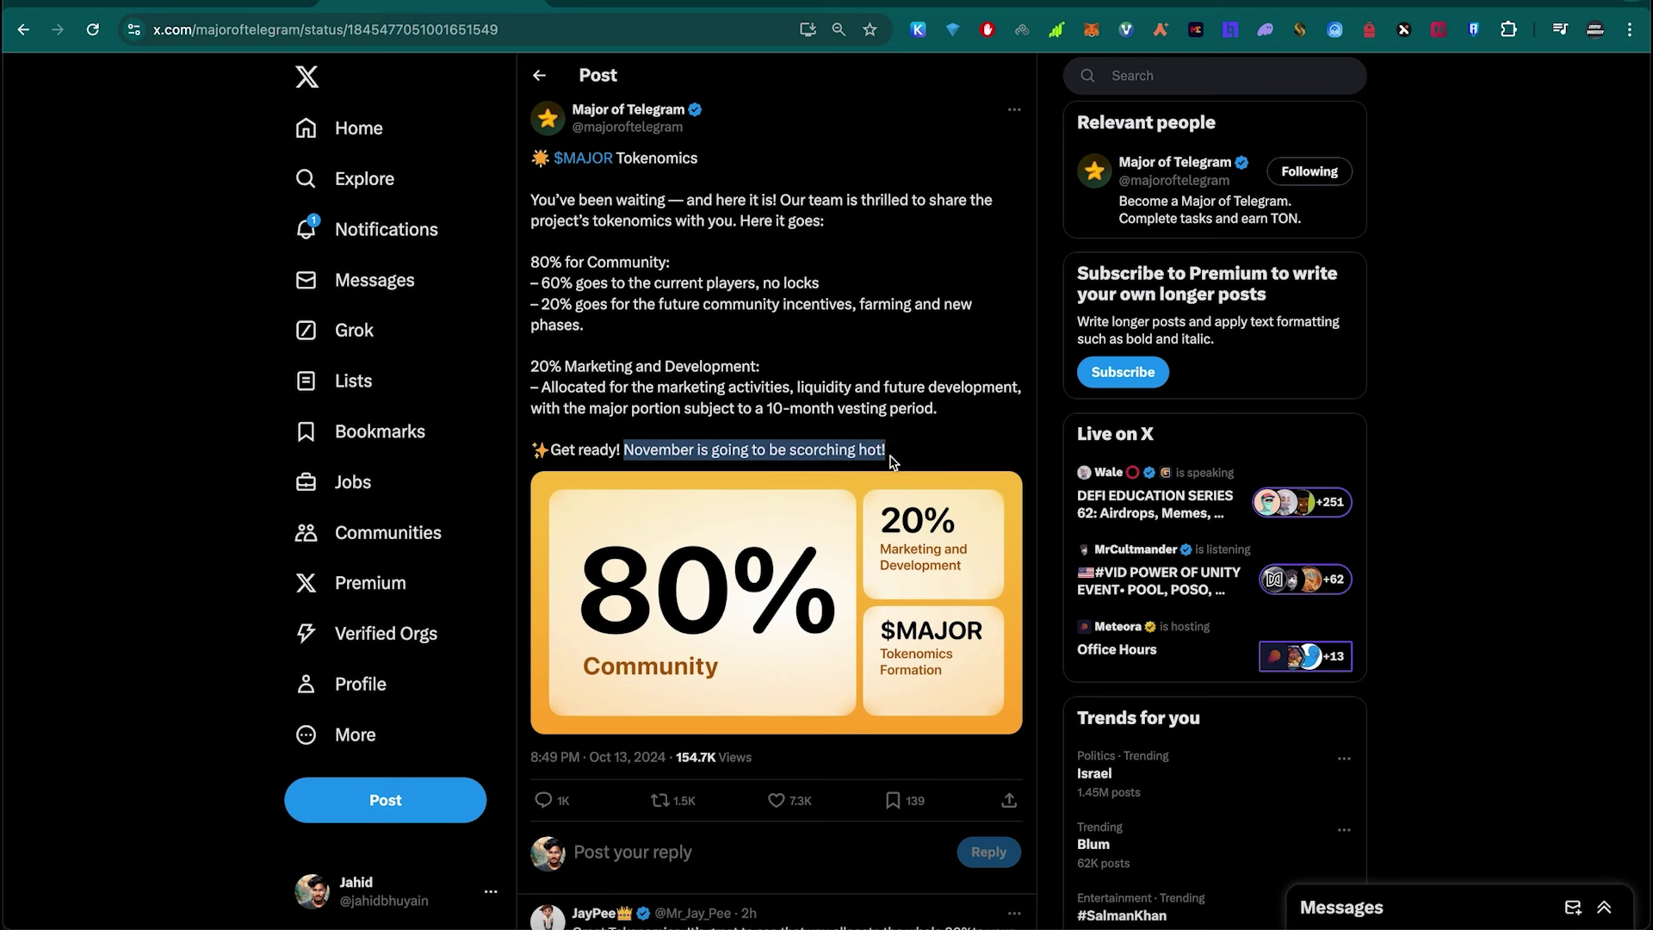
pyautogui.hotkey('ctrl', 'Tab')
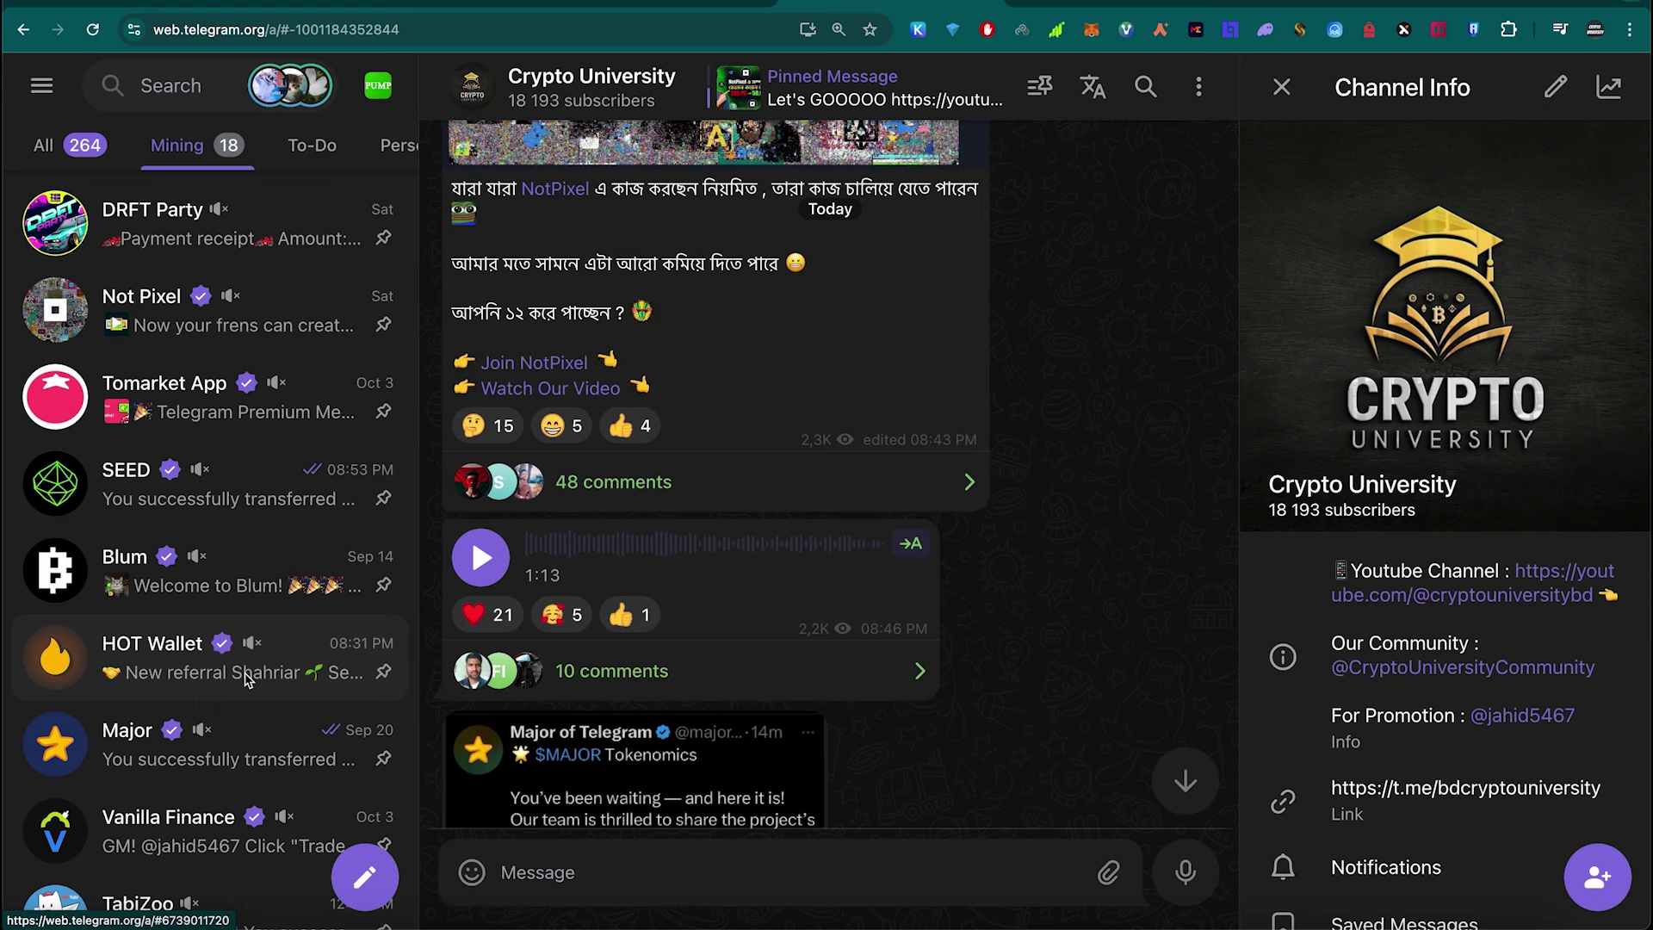
# Step: Select the Major chat in the left chat list to bring up its bot info panel
pyautogui.click(194, 744)
pyautogui.scroll(-1, 290, 274)
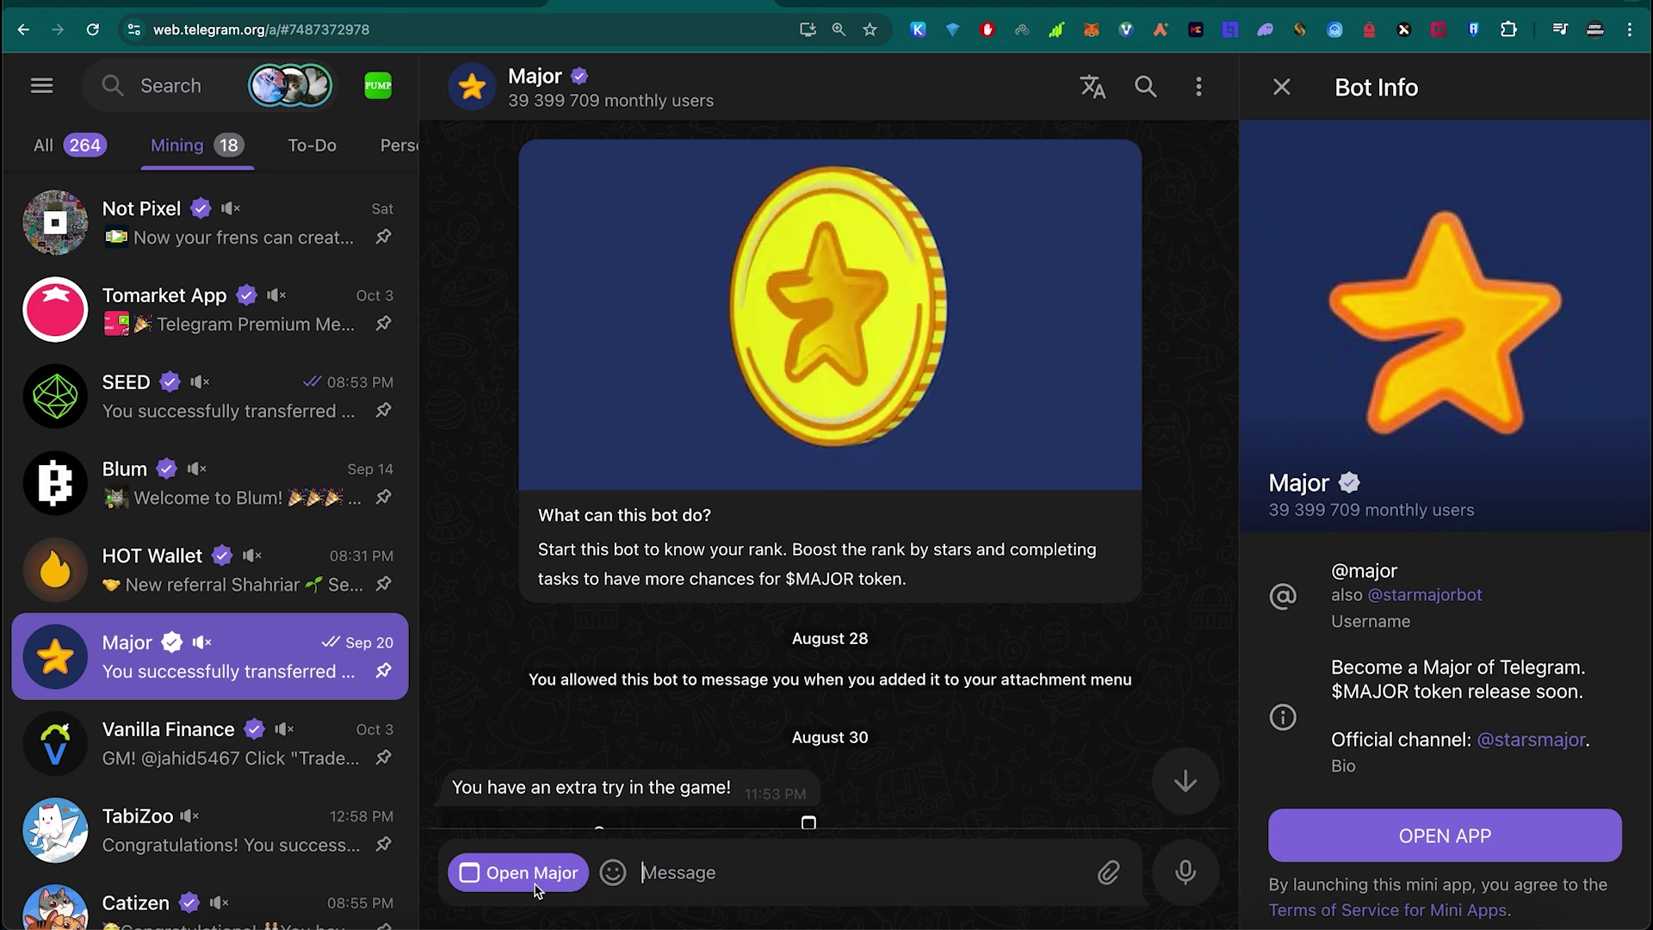
# Step: Launch the Major mini app via Open Major and show its Earn stars task list
pyautogui.click(569, 888)
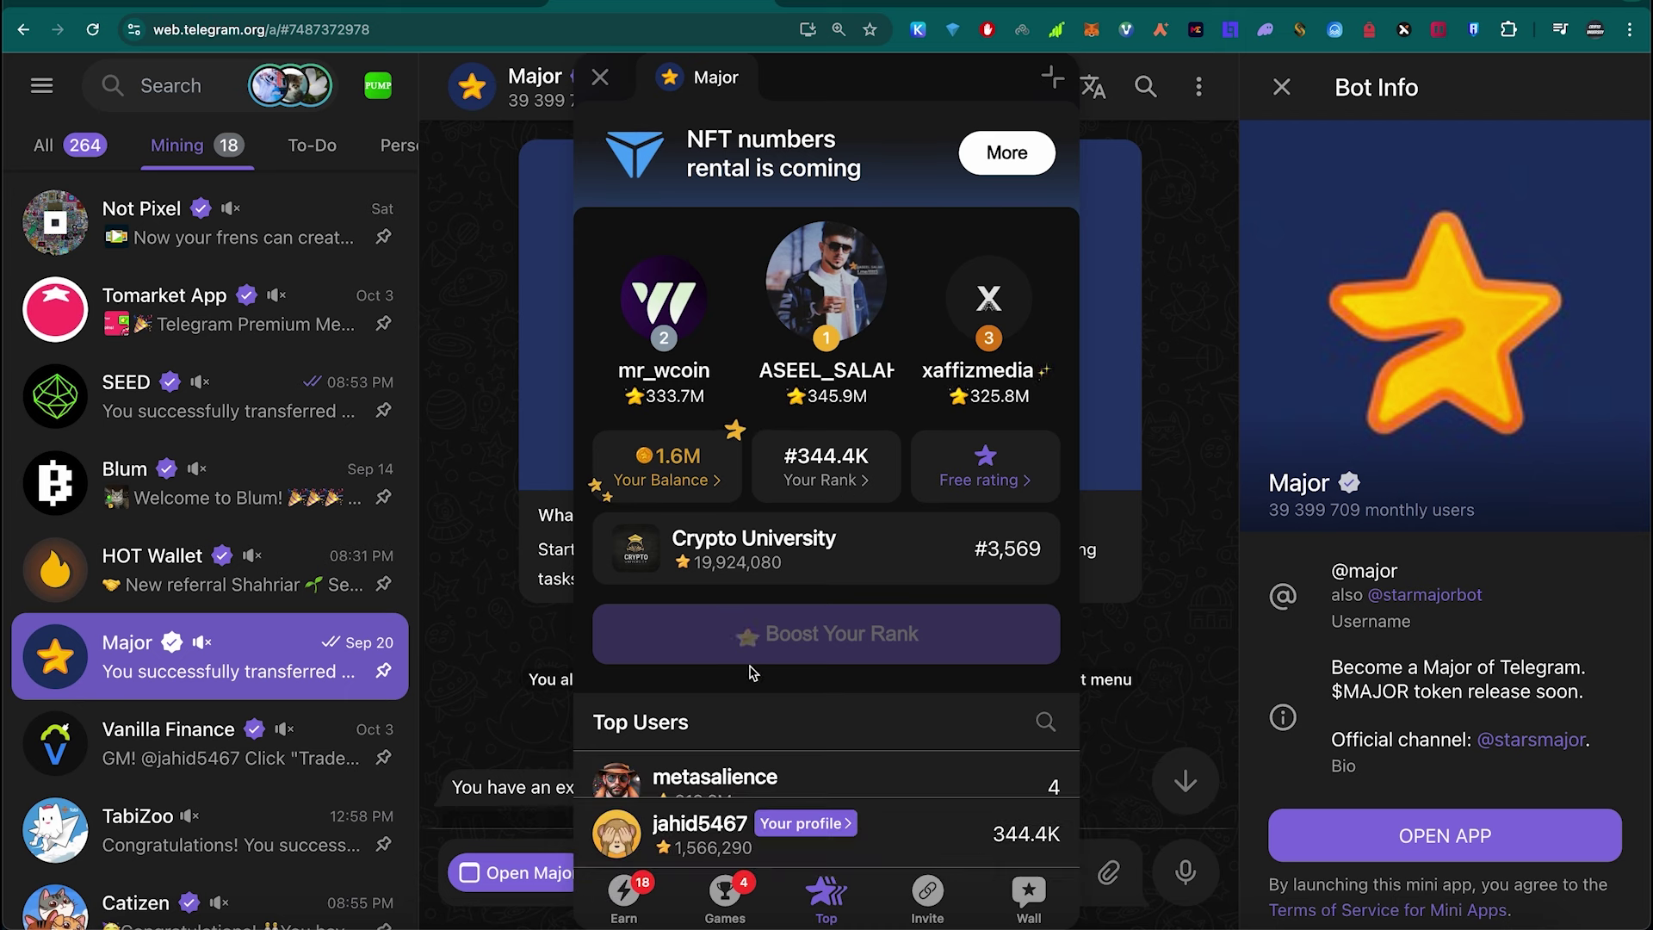
pyautogui.click(635, 895)
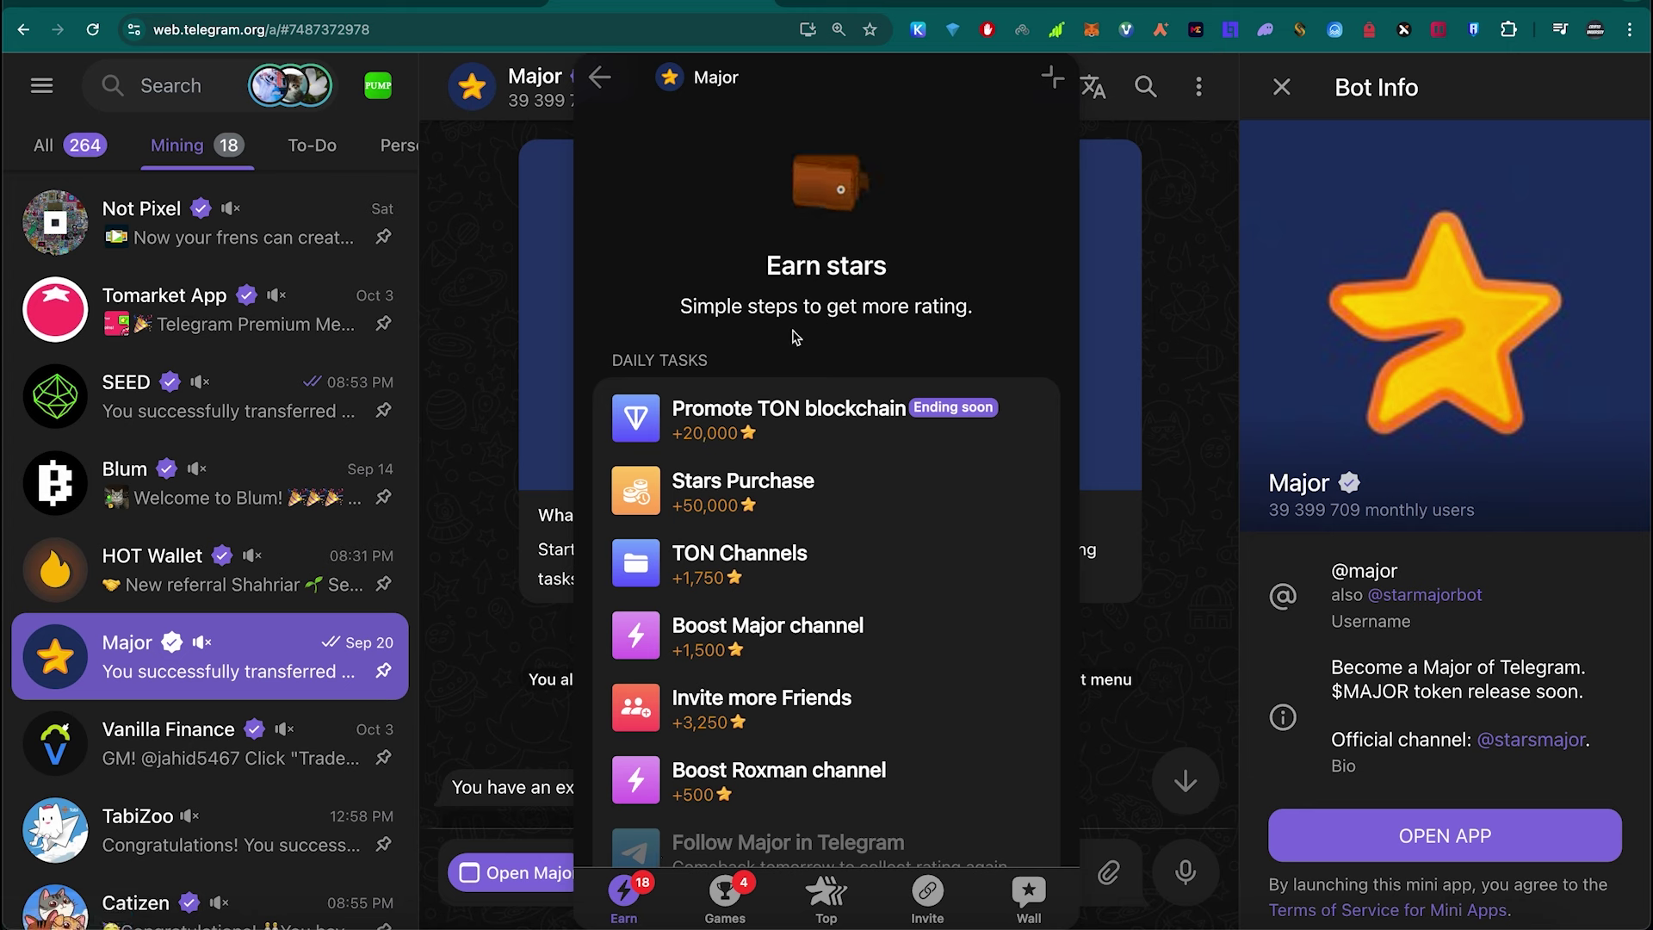
pyautogui.scroll(-2, 837, 588)
pyautogui.scroll(-1, 839, 588)
pyautogui.scroll(-1, 840, 583)
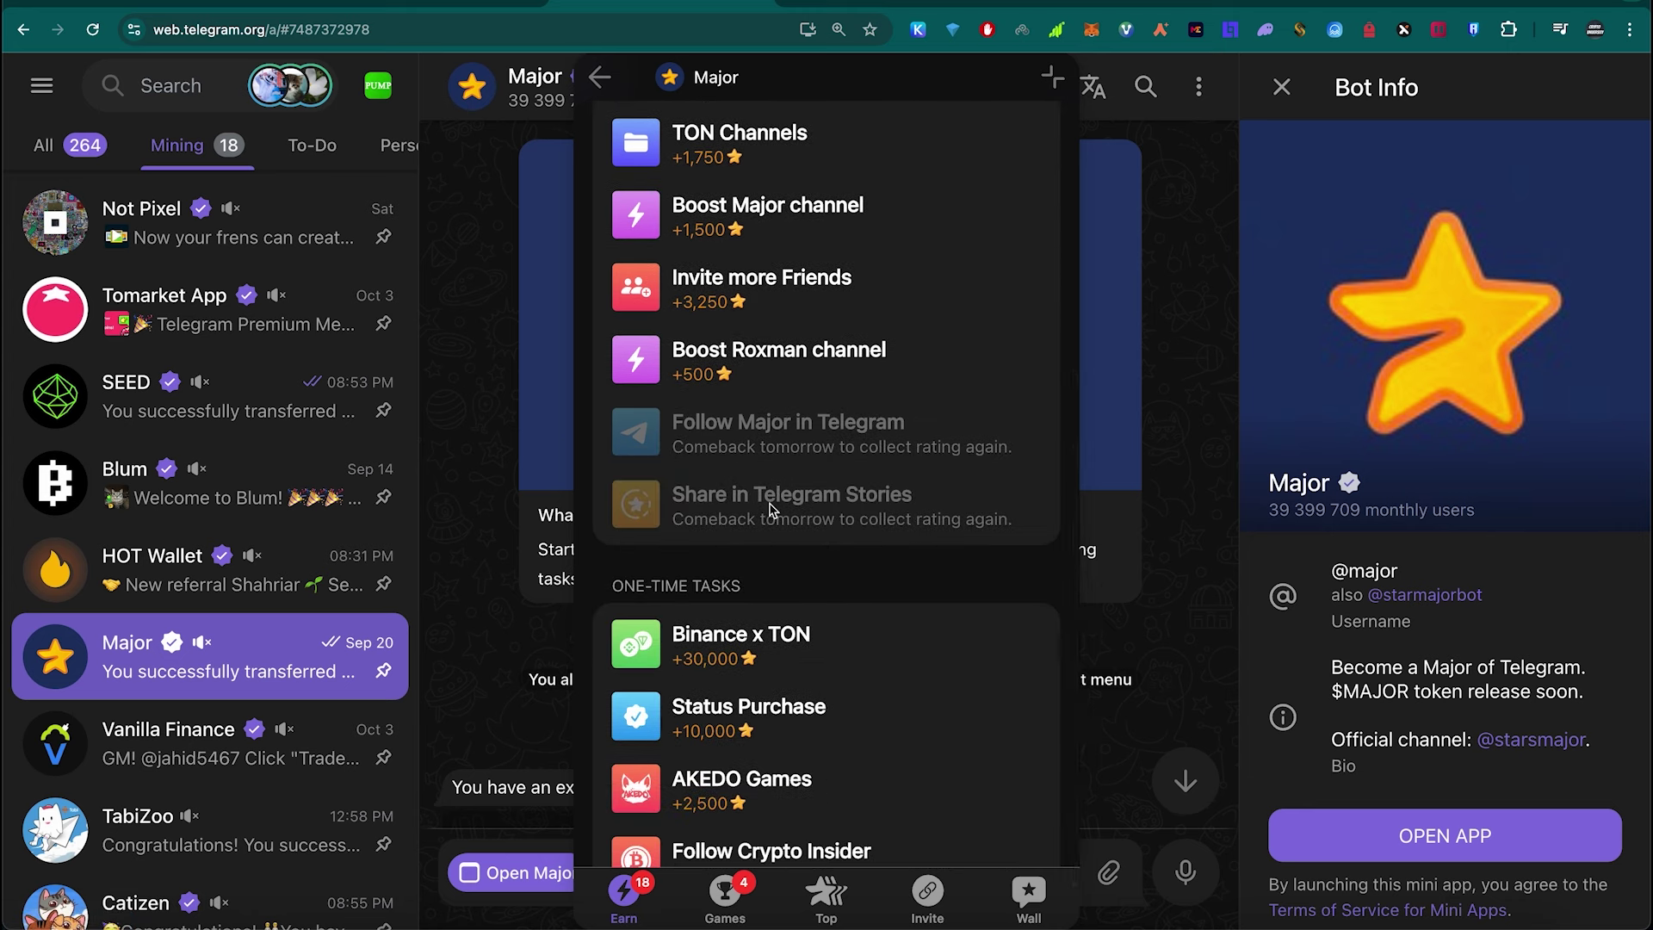
pyautogui.scroll(-1, 866, 543)
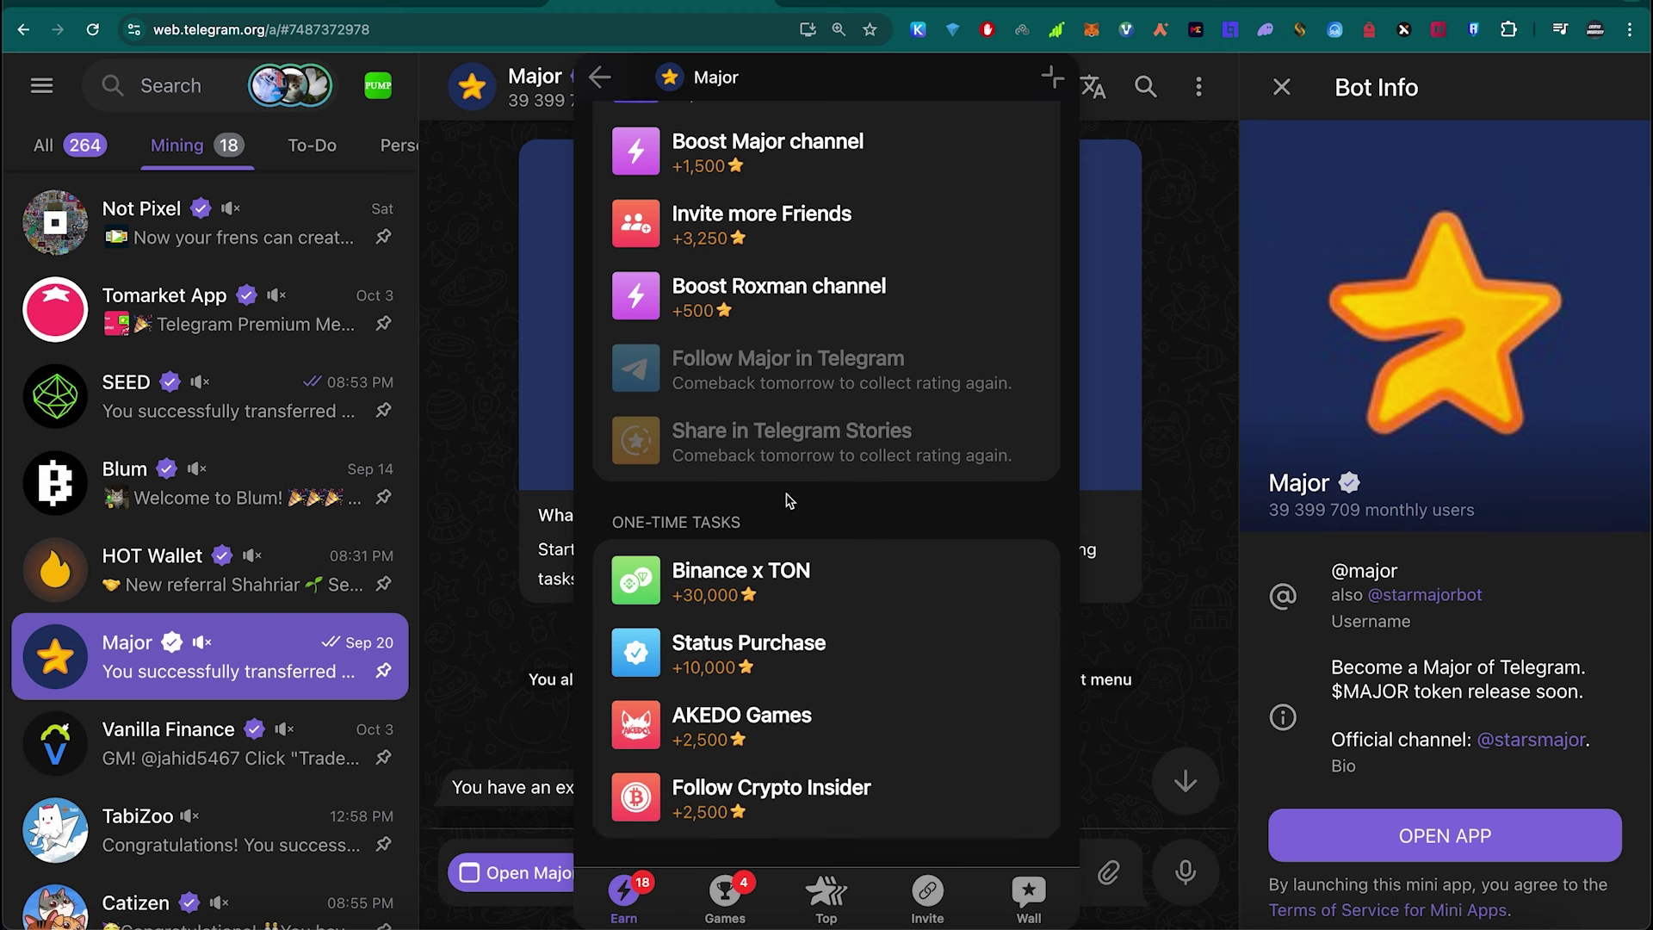
pyautogui.scroll(2, 813, 544)
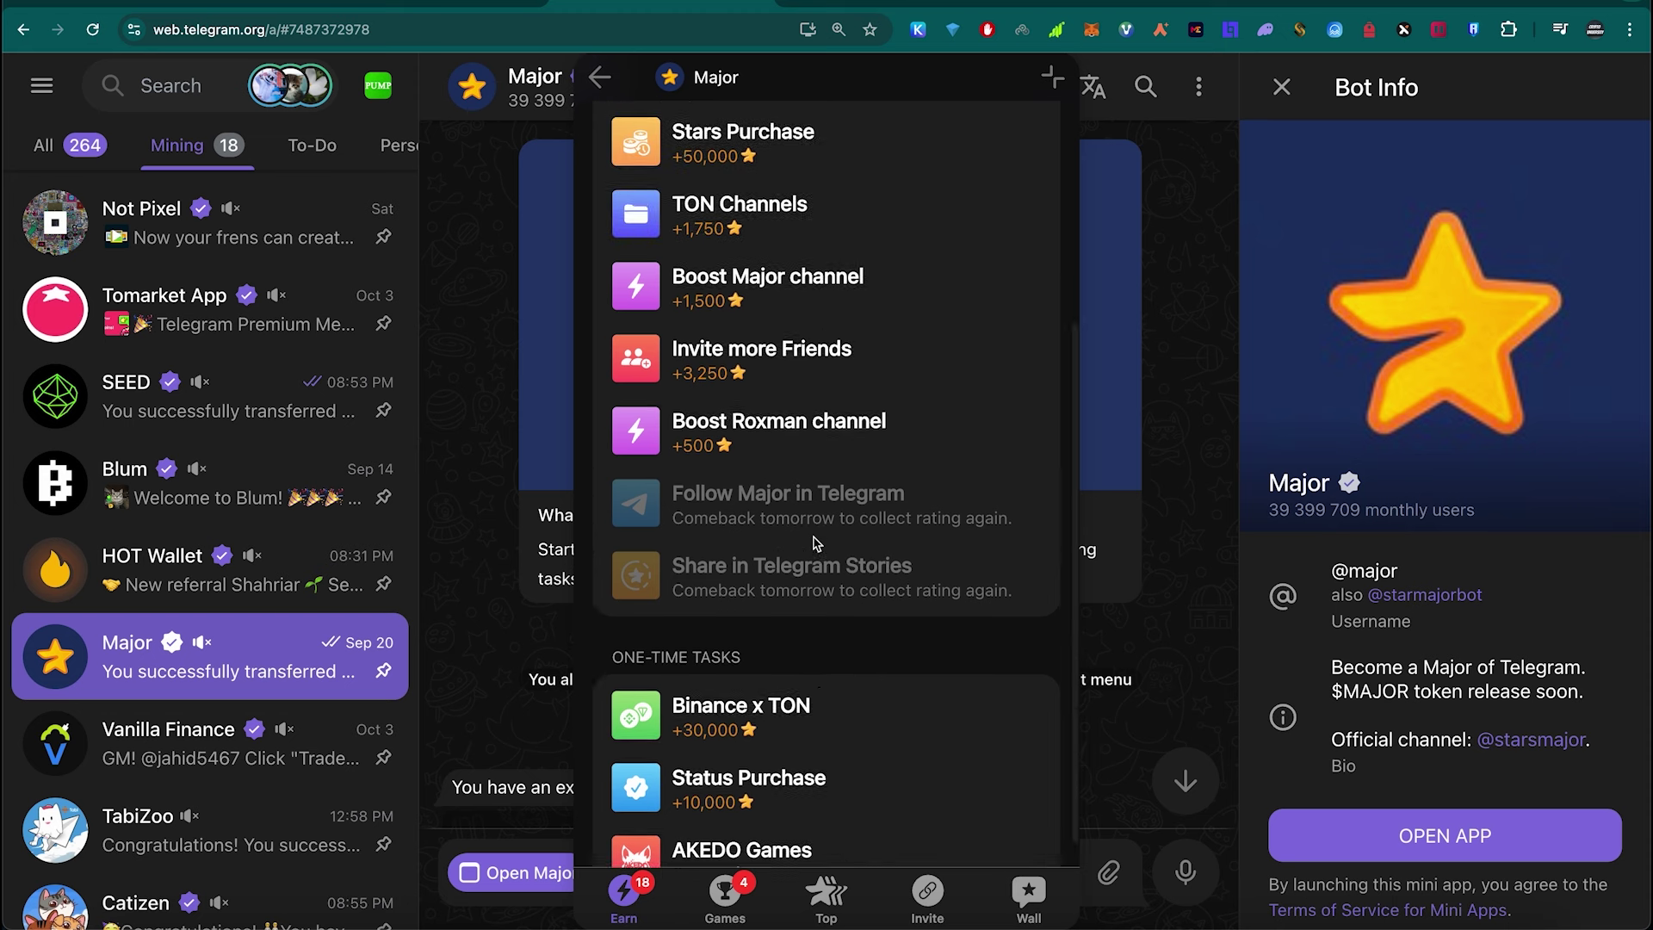
pyautogui.scroll(2, 813, 544)
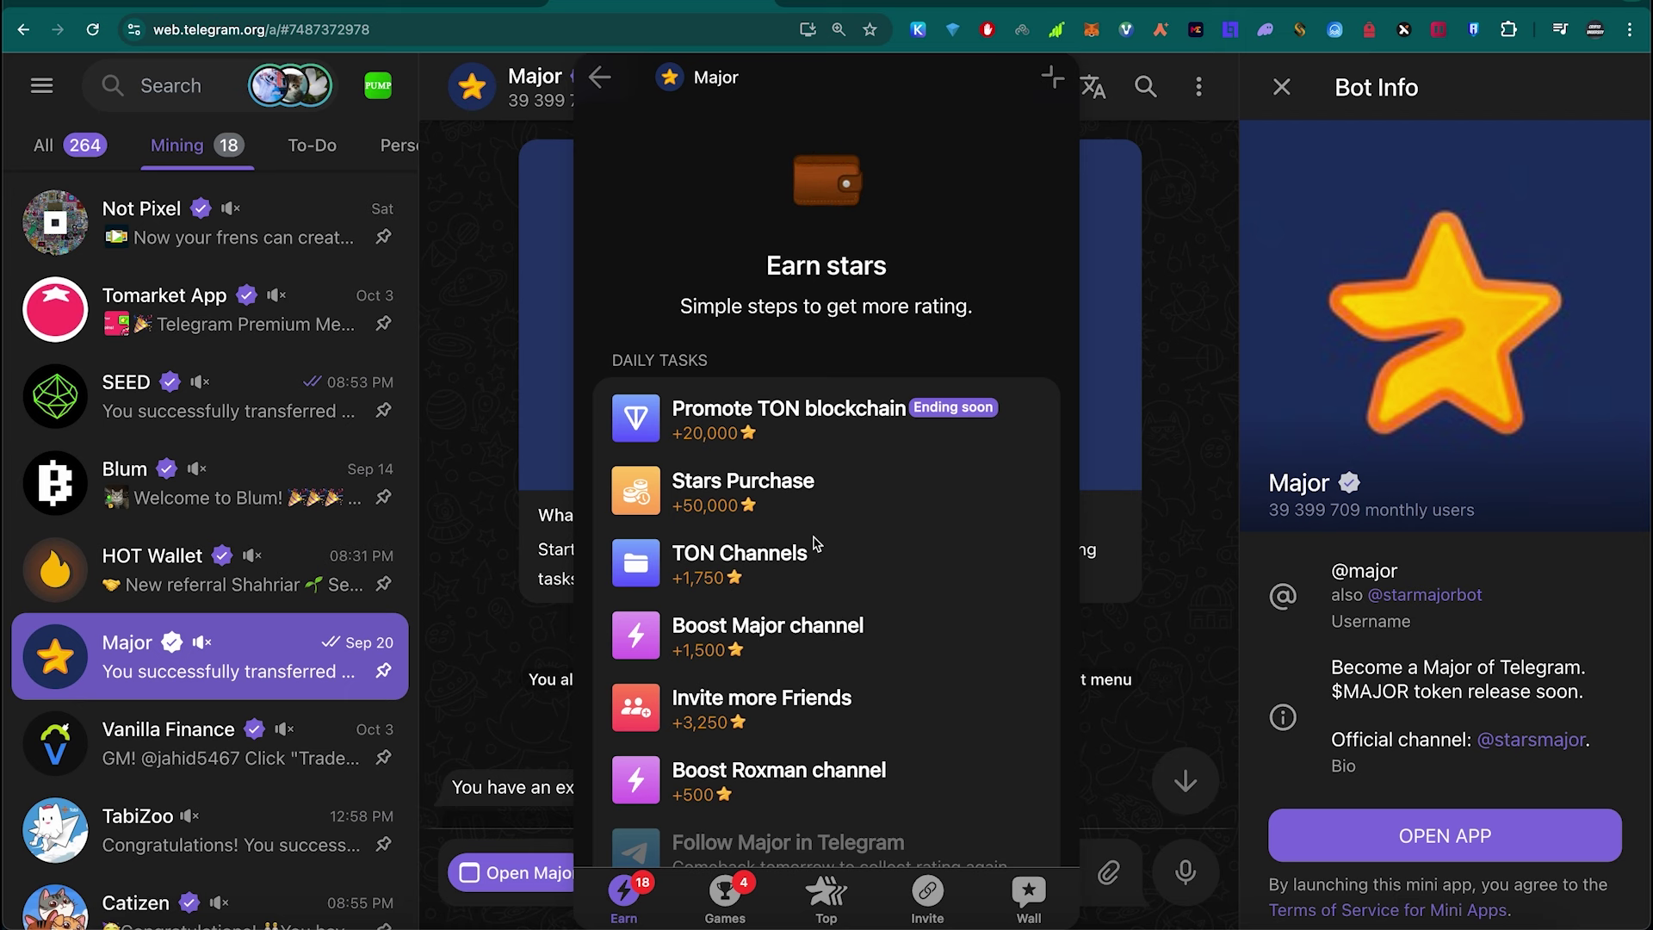
pyautogui.scroll(-3, 815, 544)
pyautogui.scroll(1, 909, 267)
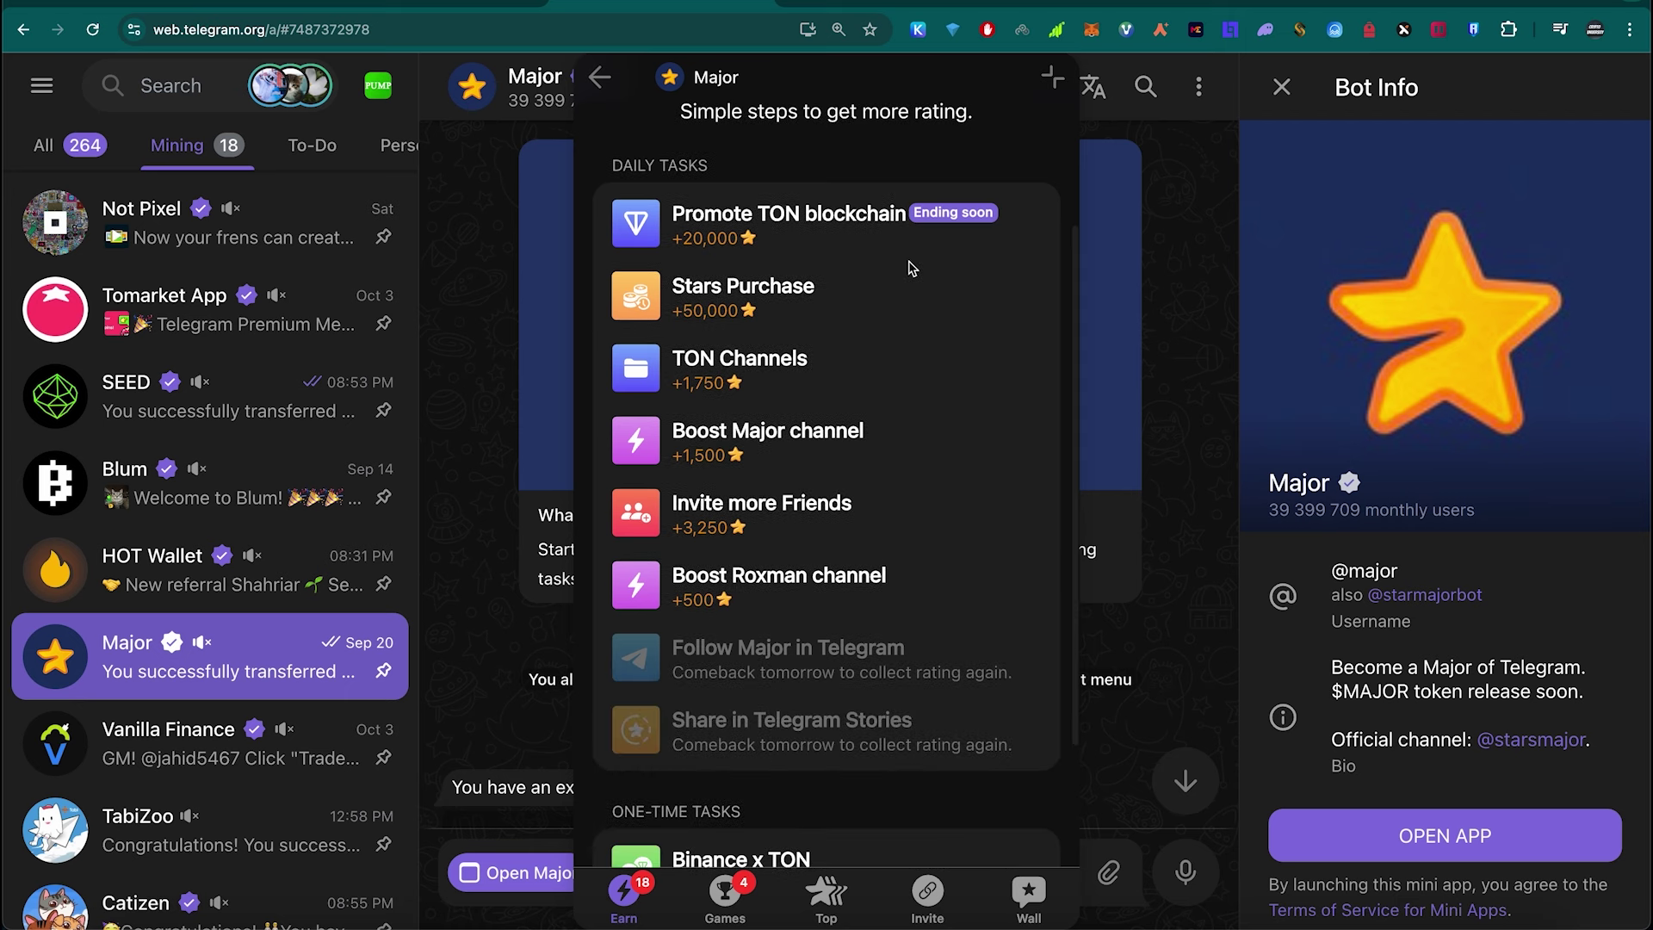
pyautogui.scroll(1, 910, 267)
pyautogui.scroll(1, 905, 323)
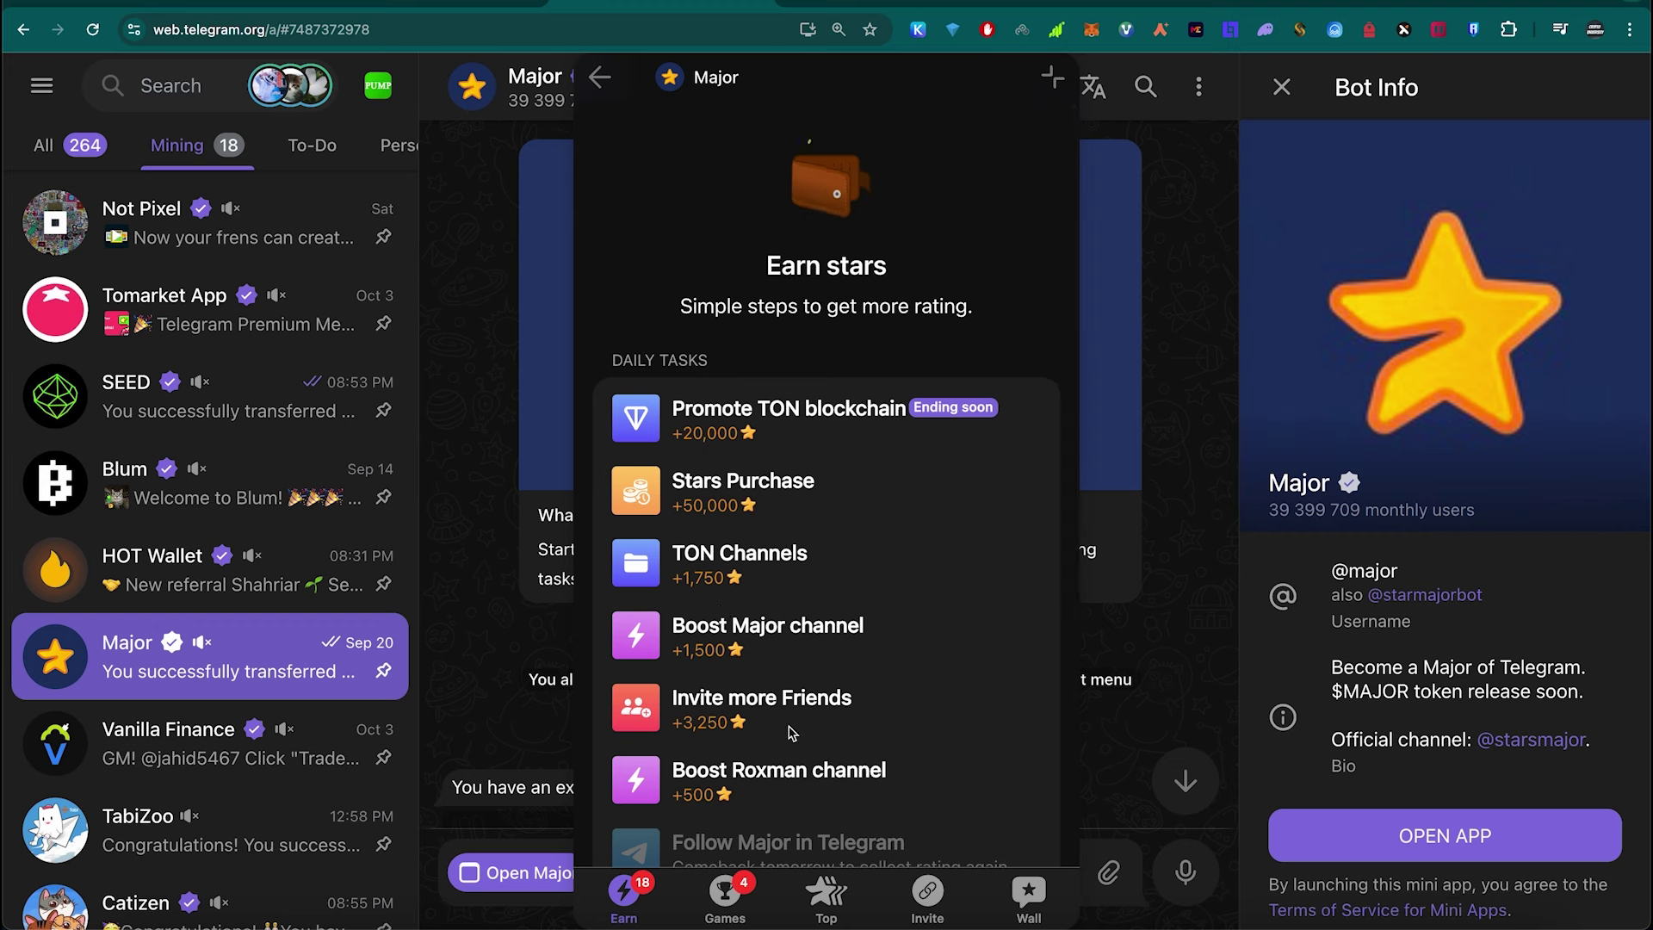
pyautogui.scroll(-2, 791, 732)
pyautogui.scroll(2, 791, 733)
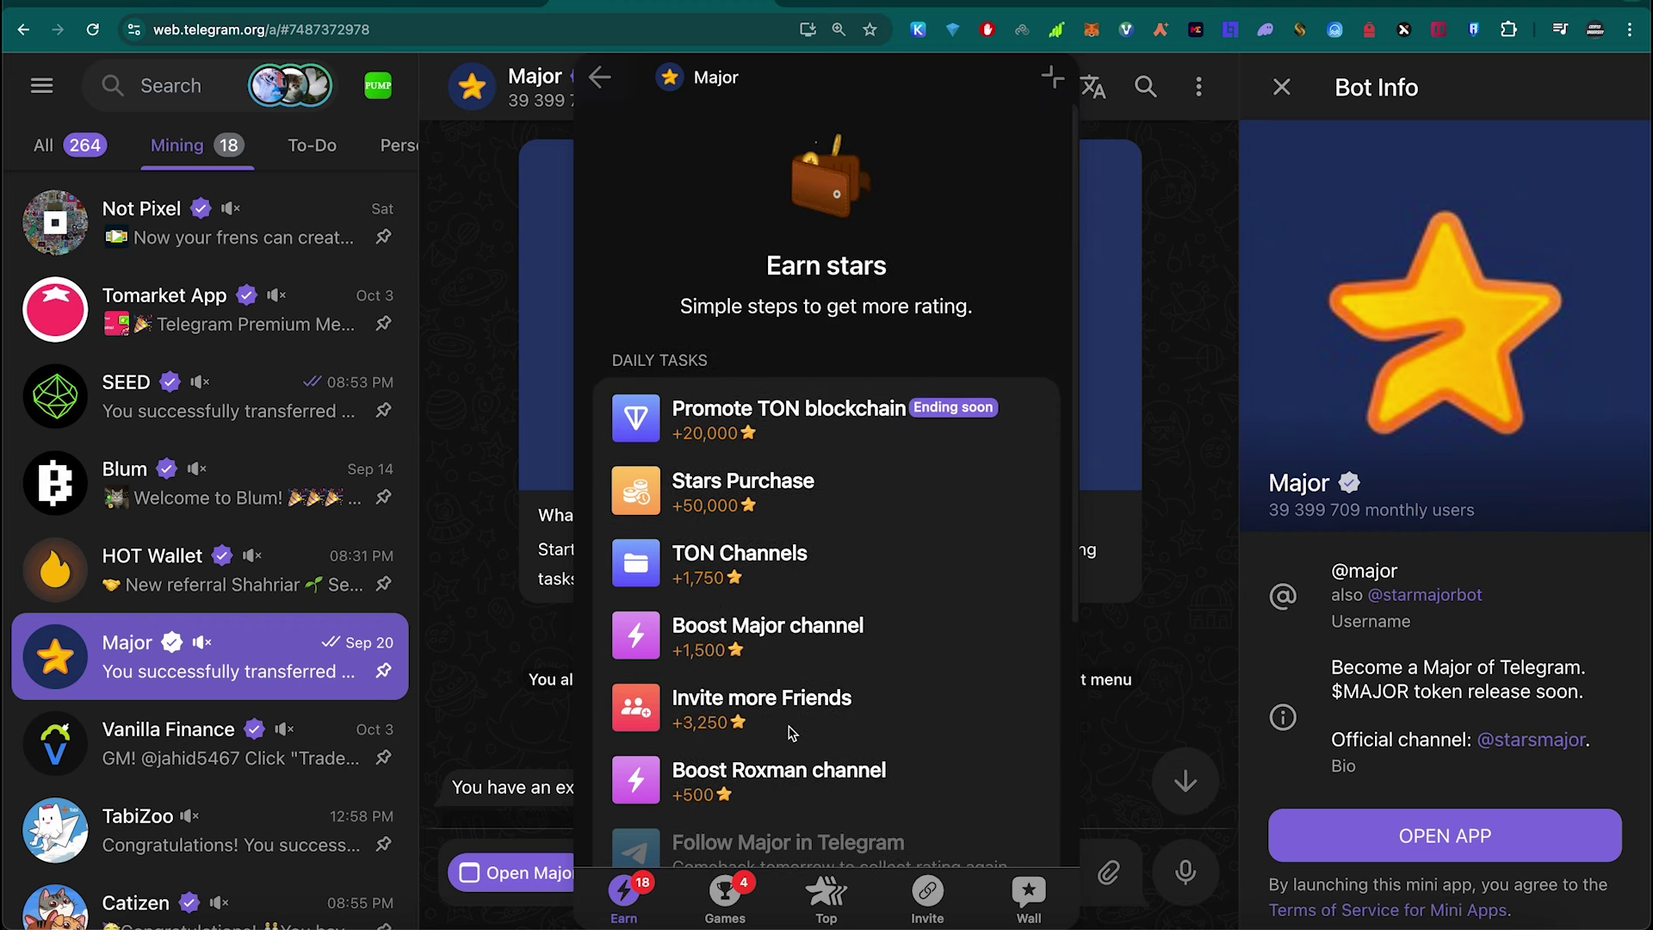
pyautogui.scroll(-3, 791, 733)
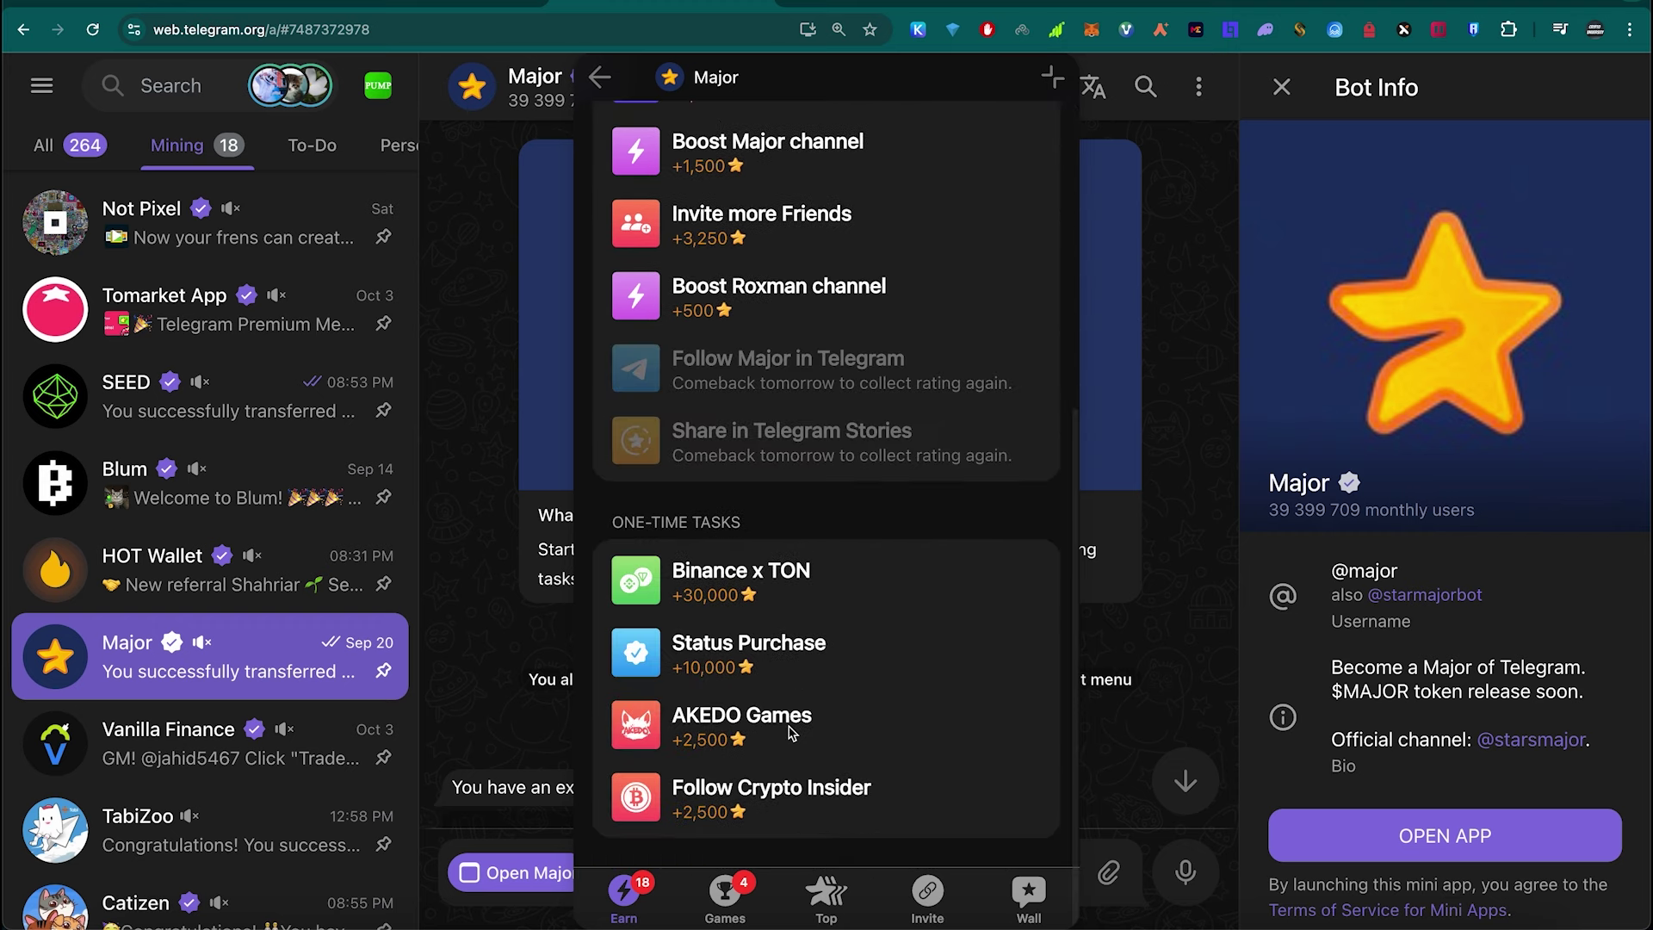
pyautogui.scroll(3, 791, 732)
pyautogui.scroll(-2, 790, 732)
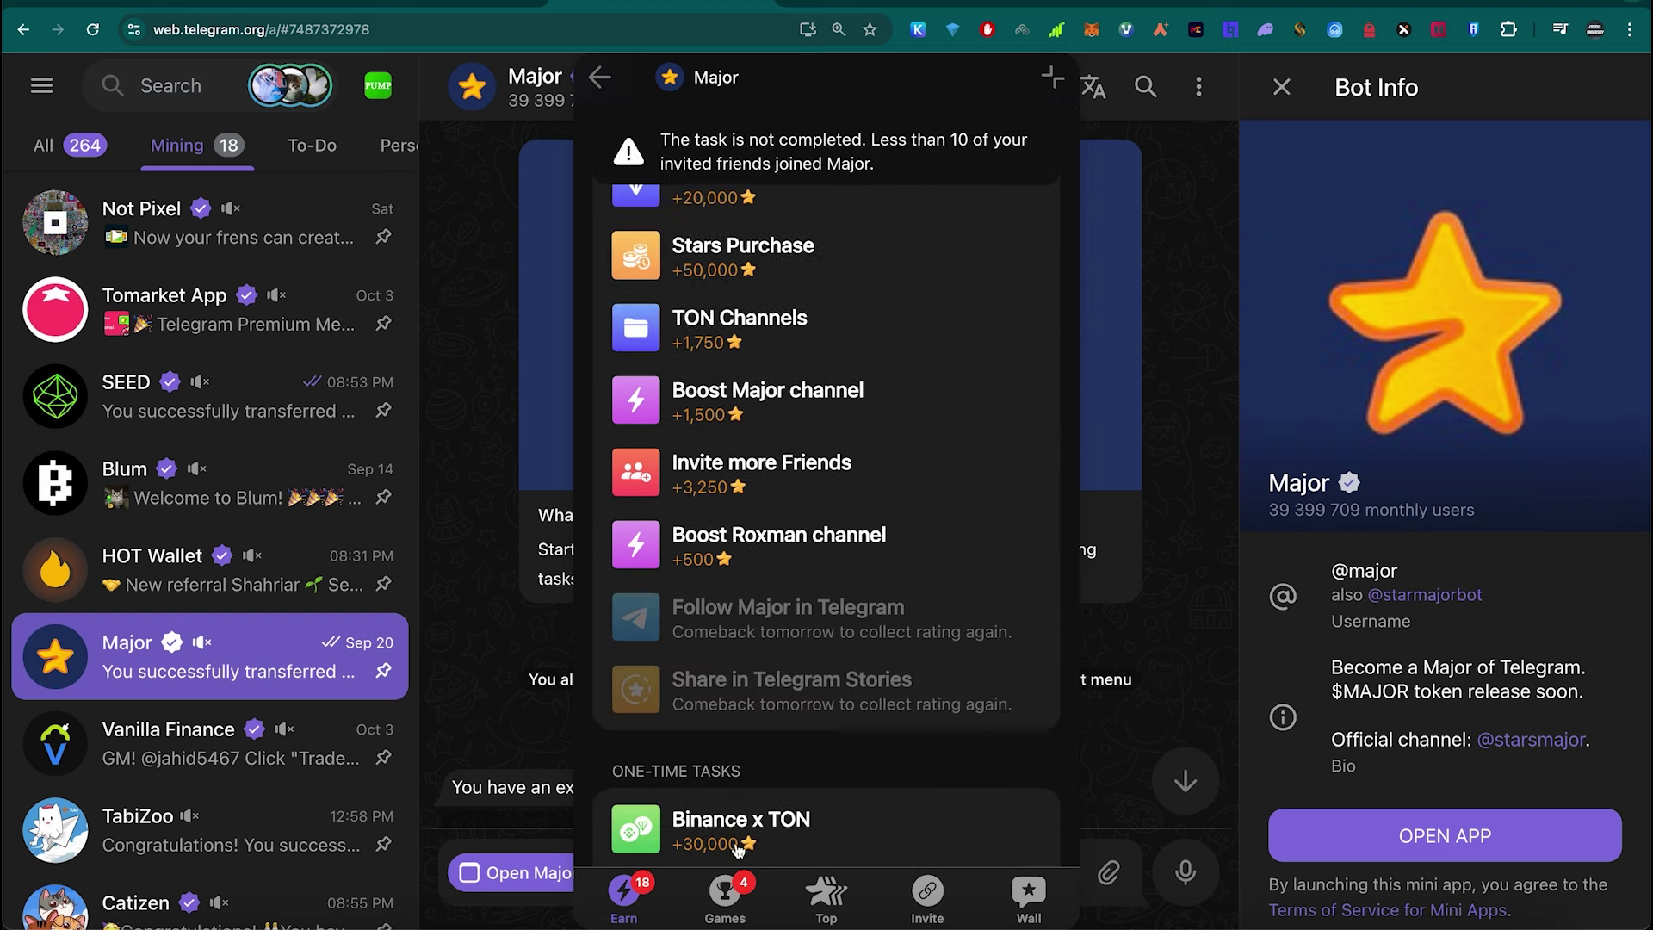
# Step: Switch the mini app to its Games section and start the Roulette game
pyautogui.click(721, 897)
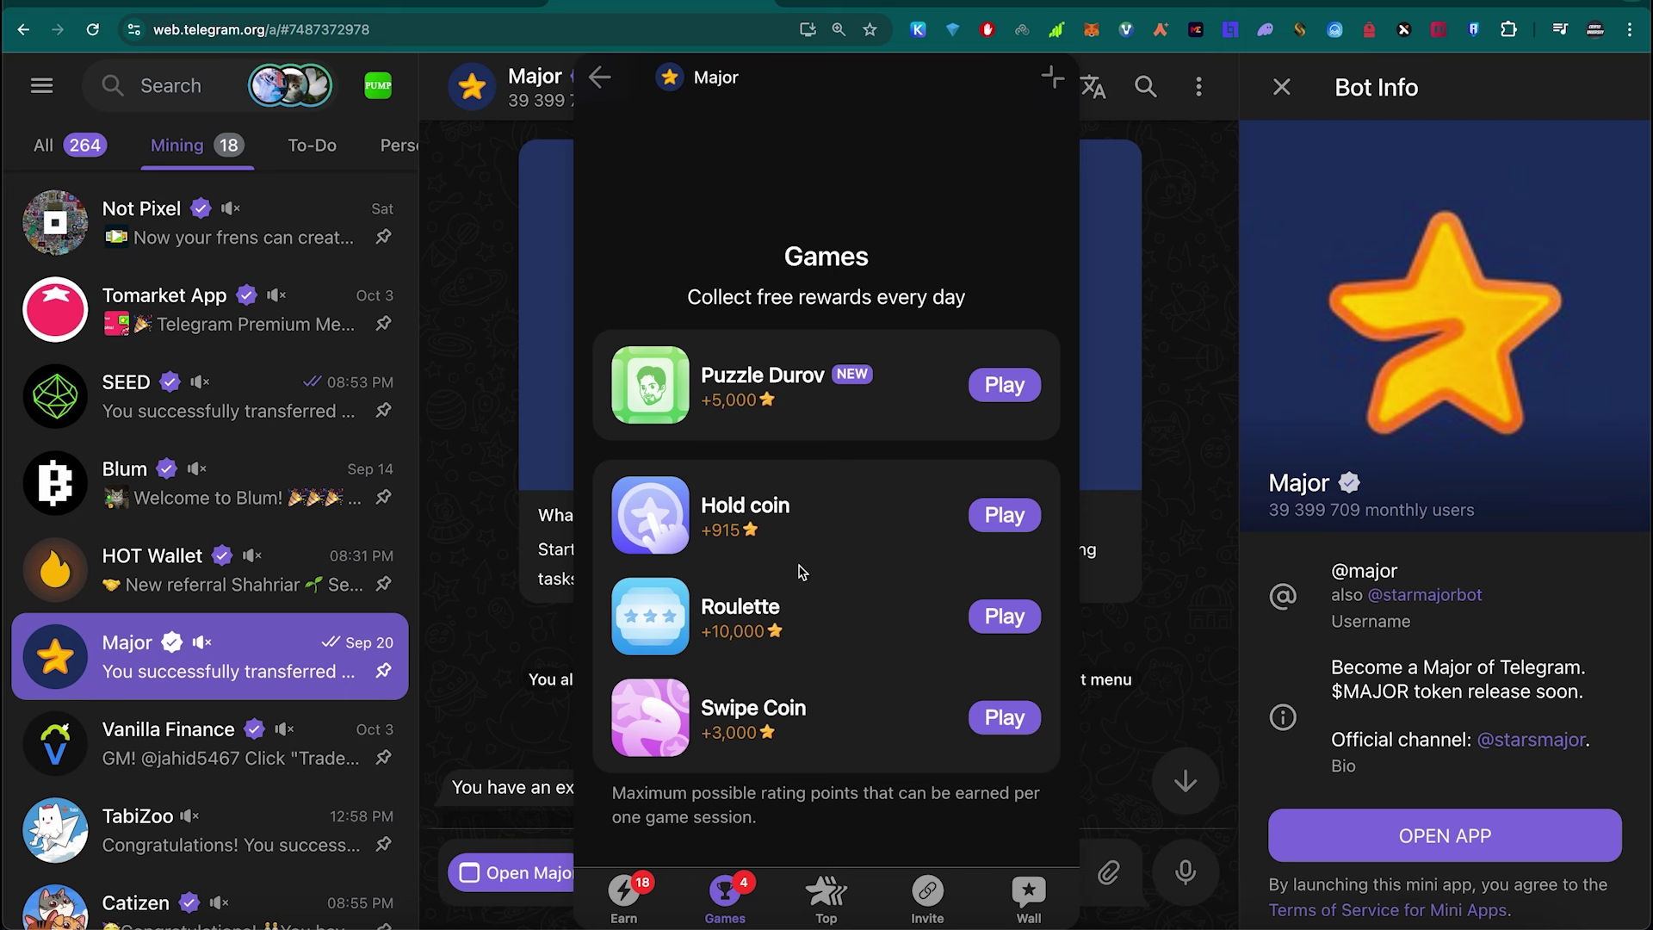
pyautogui.click(1006, 620)
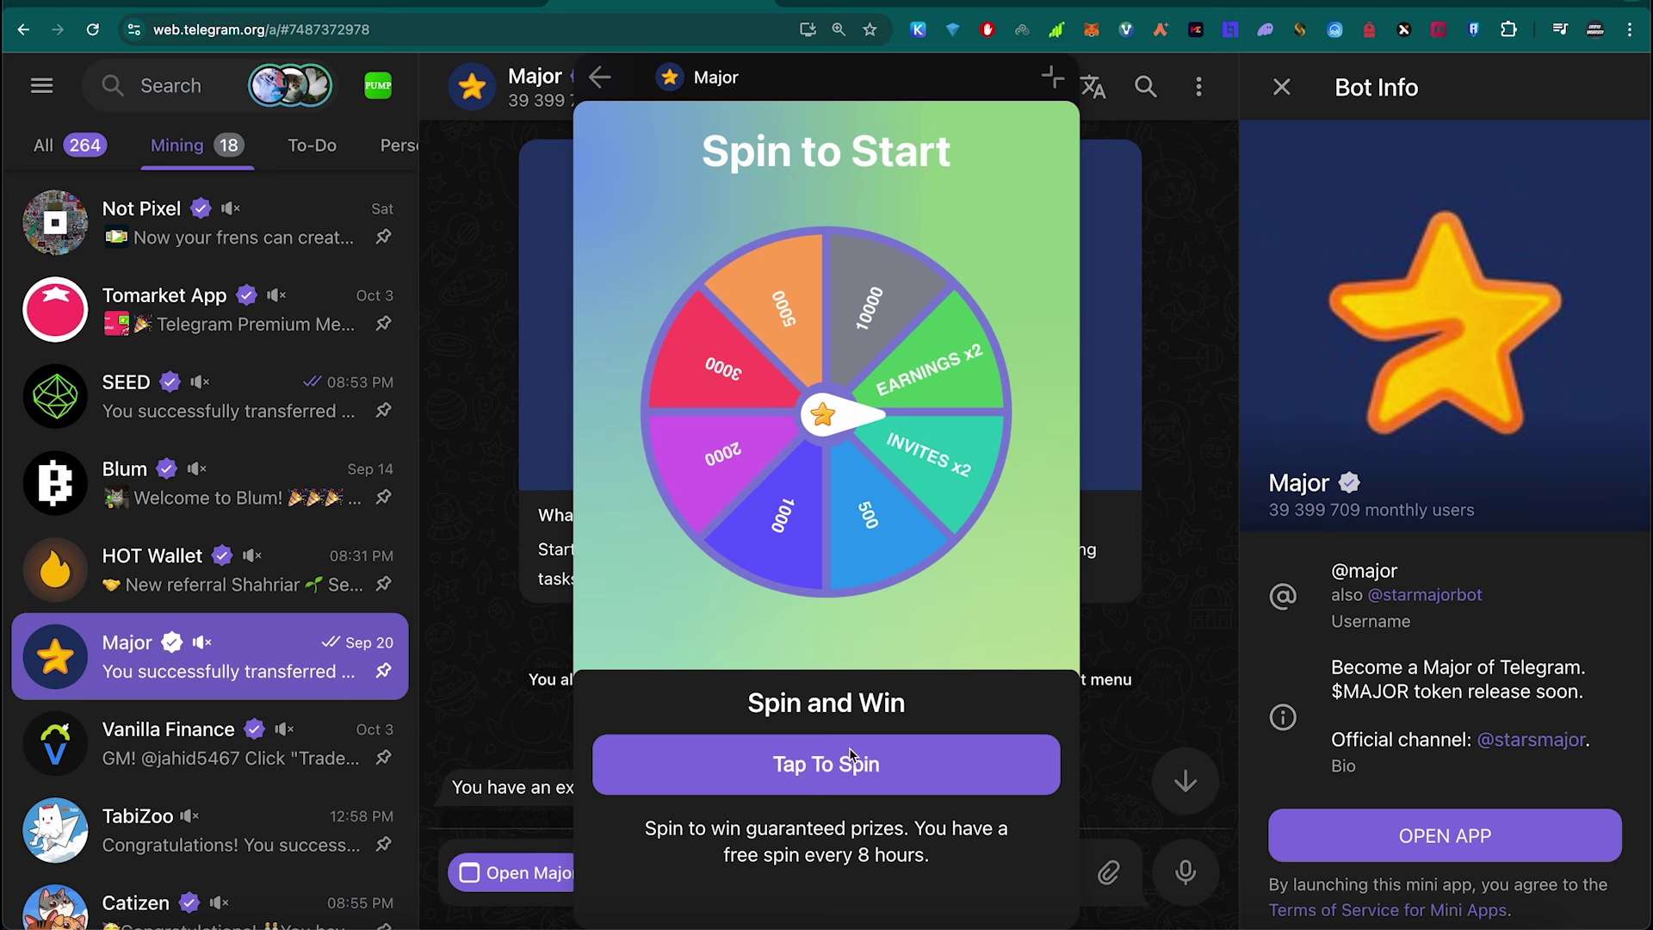
# Step: Spin the Roulette wheel, activate the +500 rating bonus, and go back to Games
pyautogui.click(840, 781)
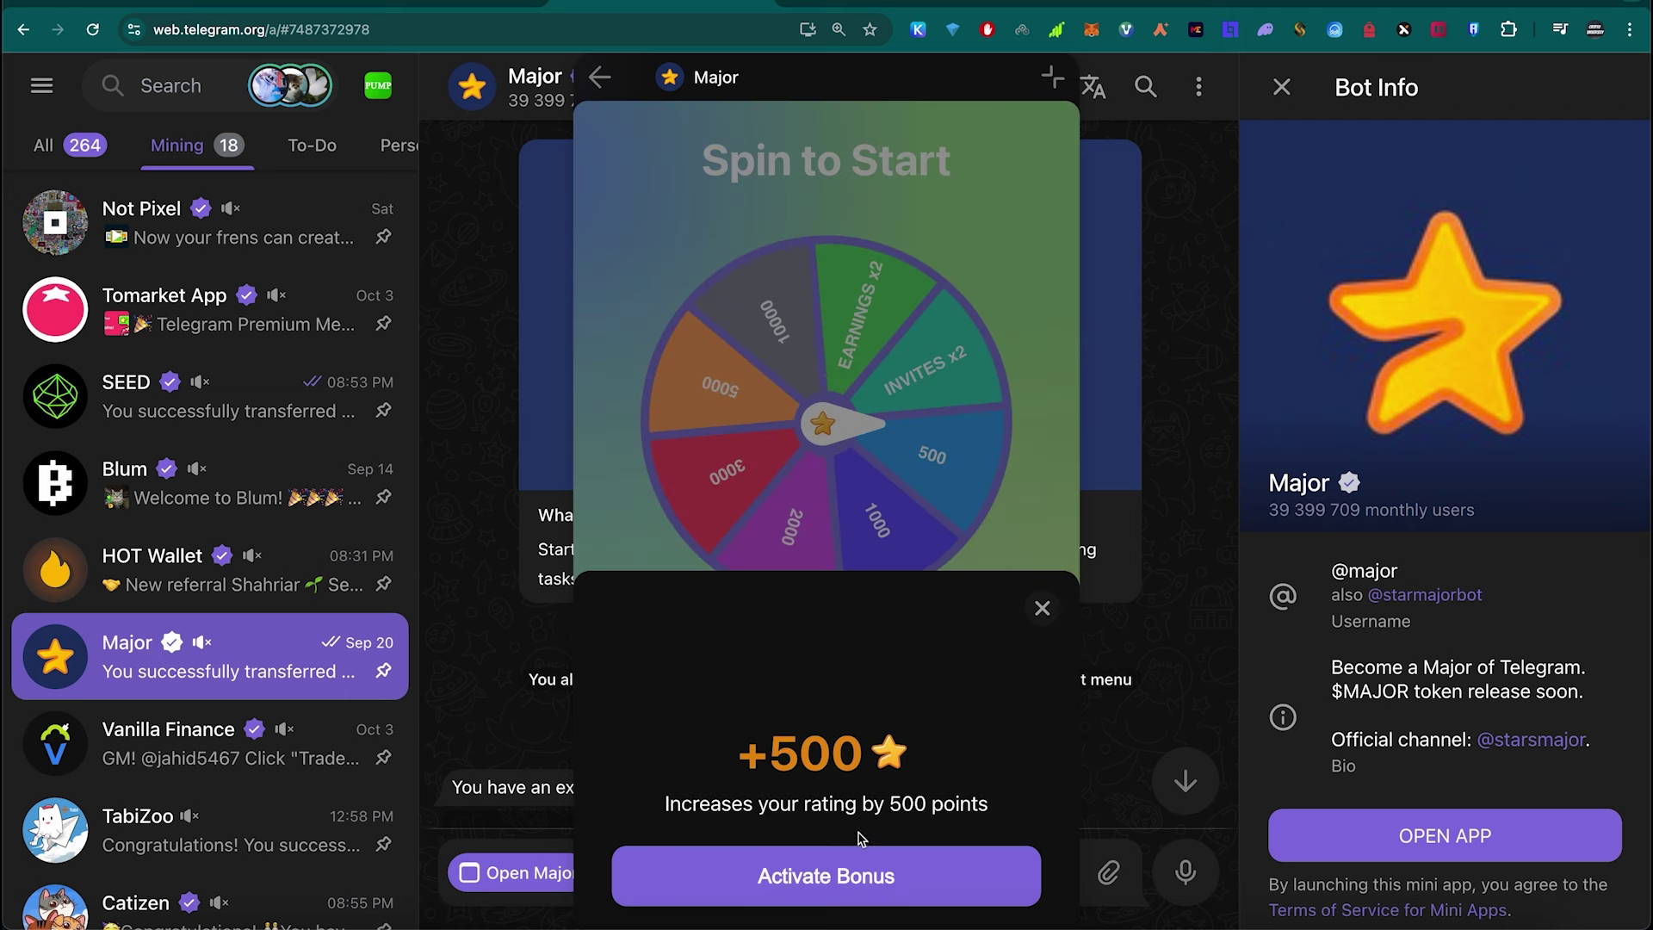
pyautogui.click(827, 878)
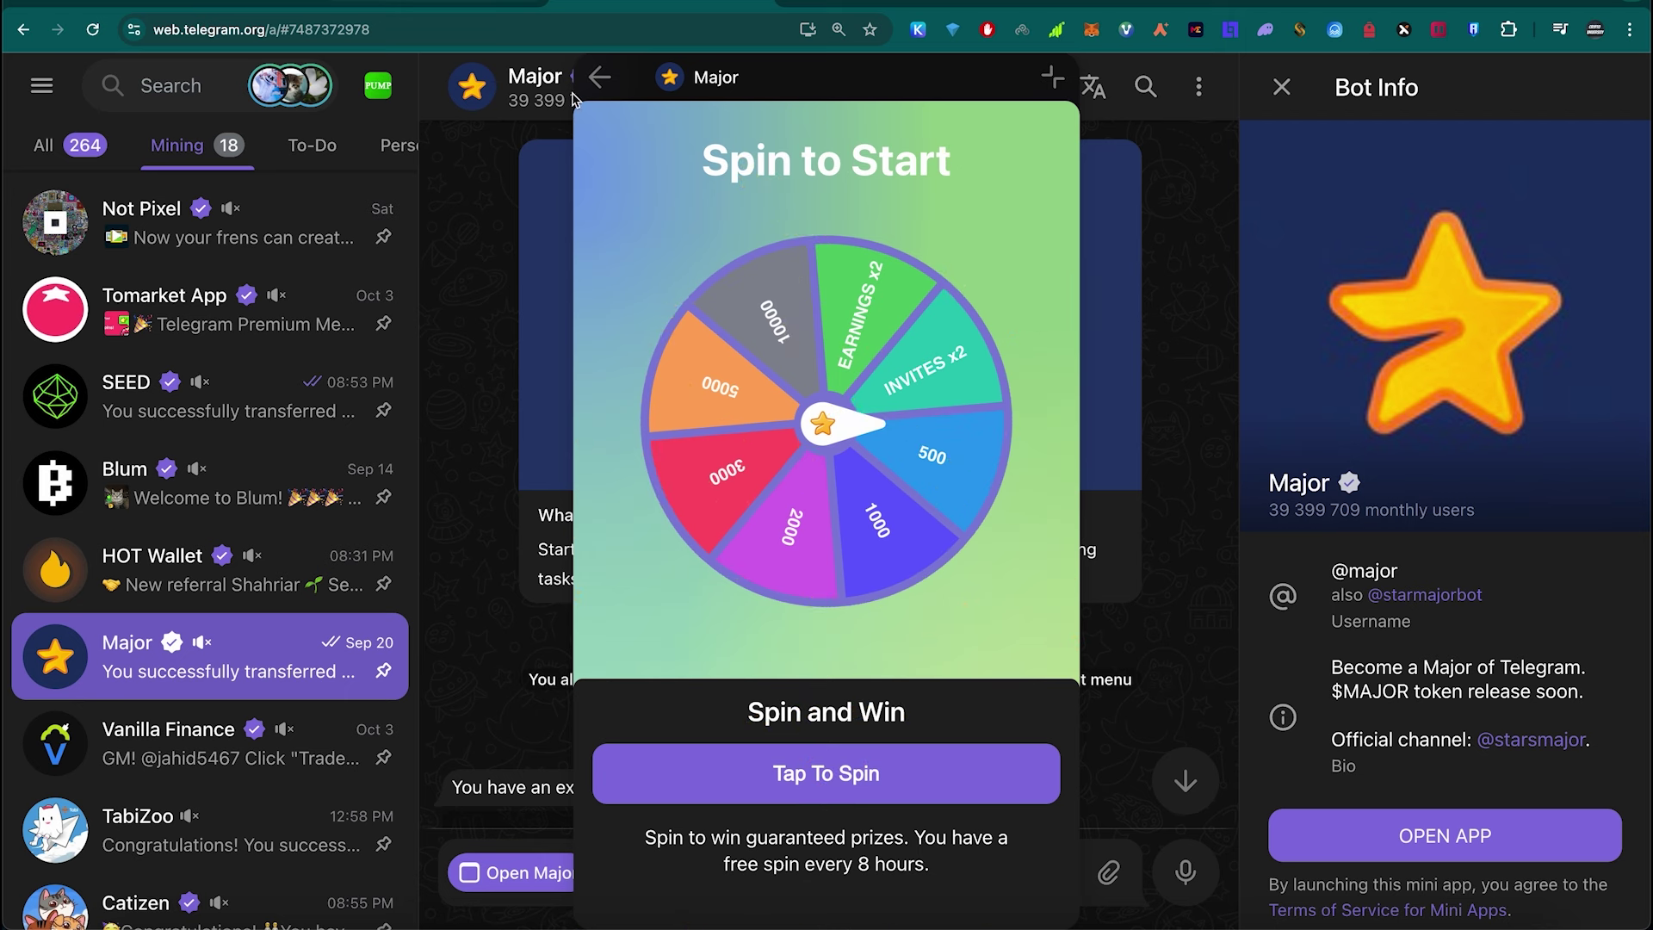
pyautogui.click(601, 80)
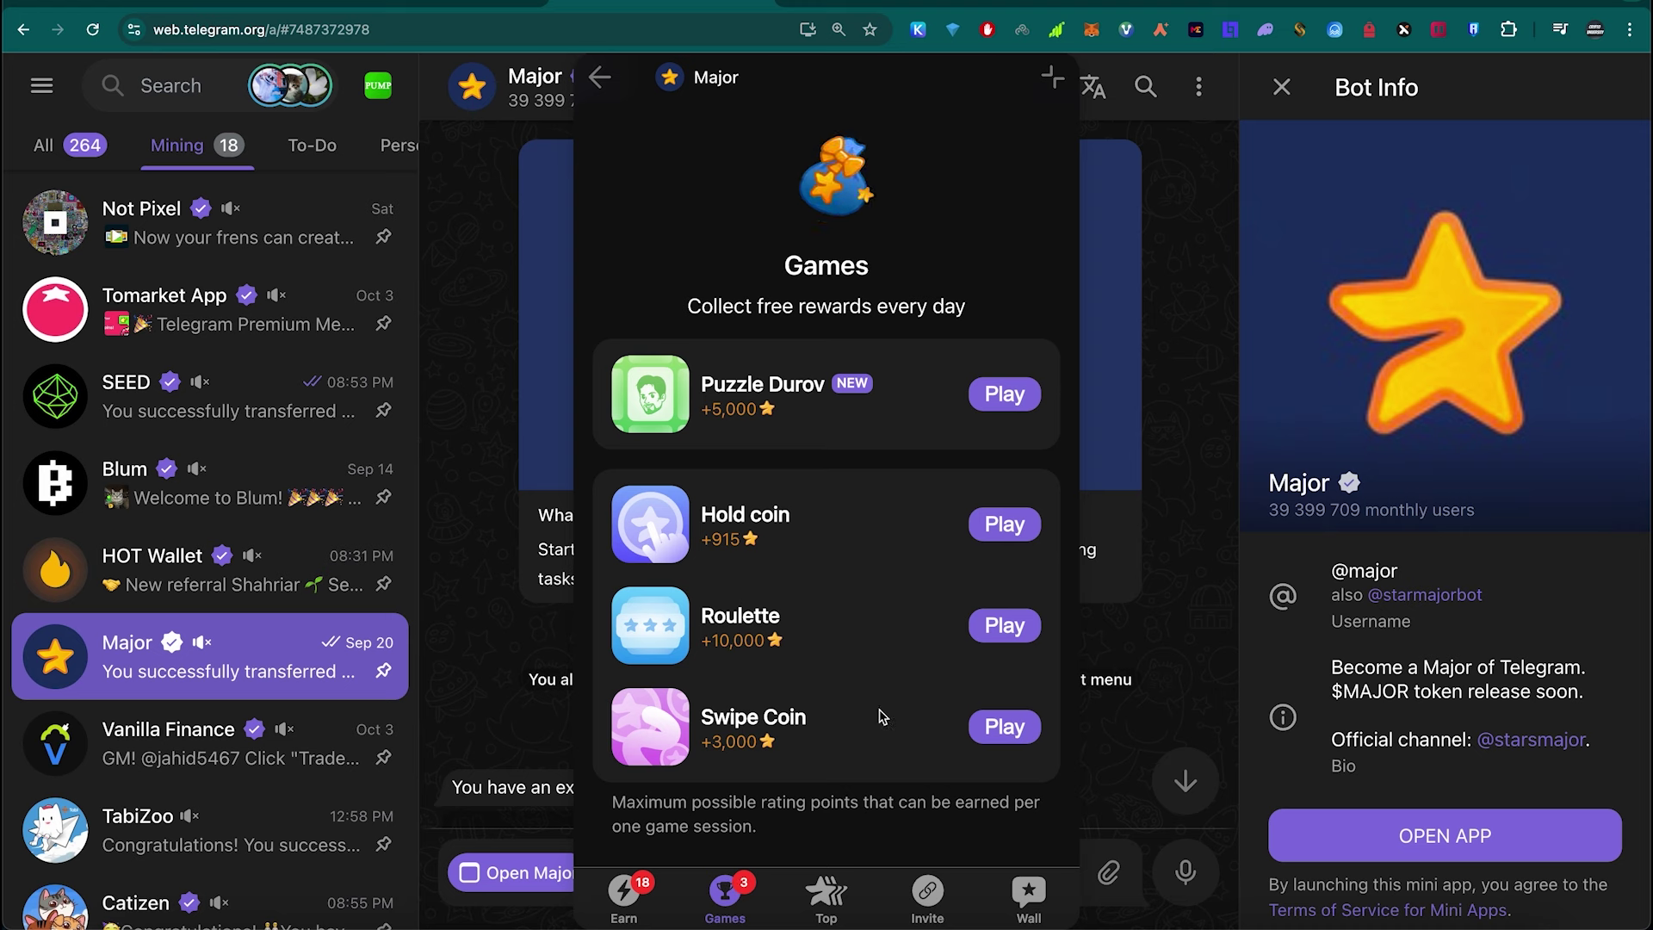
# Step: Browse the Major app's Top leaderboard, Invite, Wall and Earn pages, then close the mini app
pyautogui.click(827, 893)
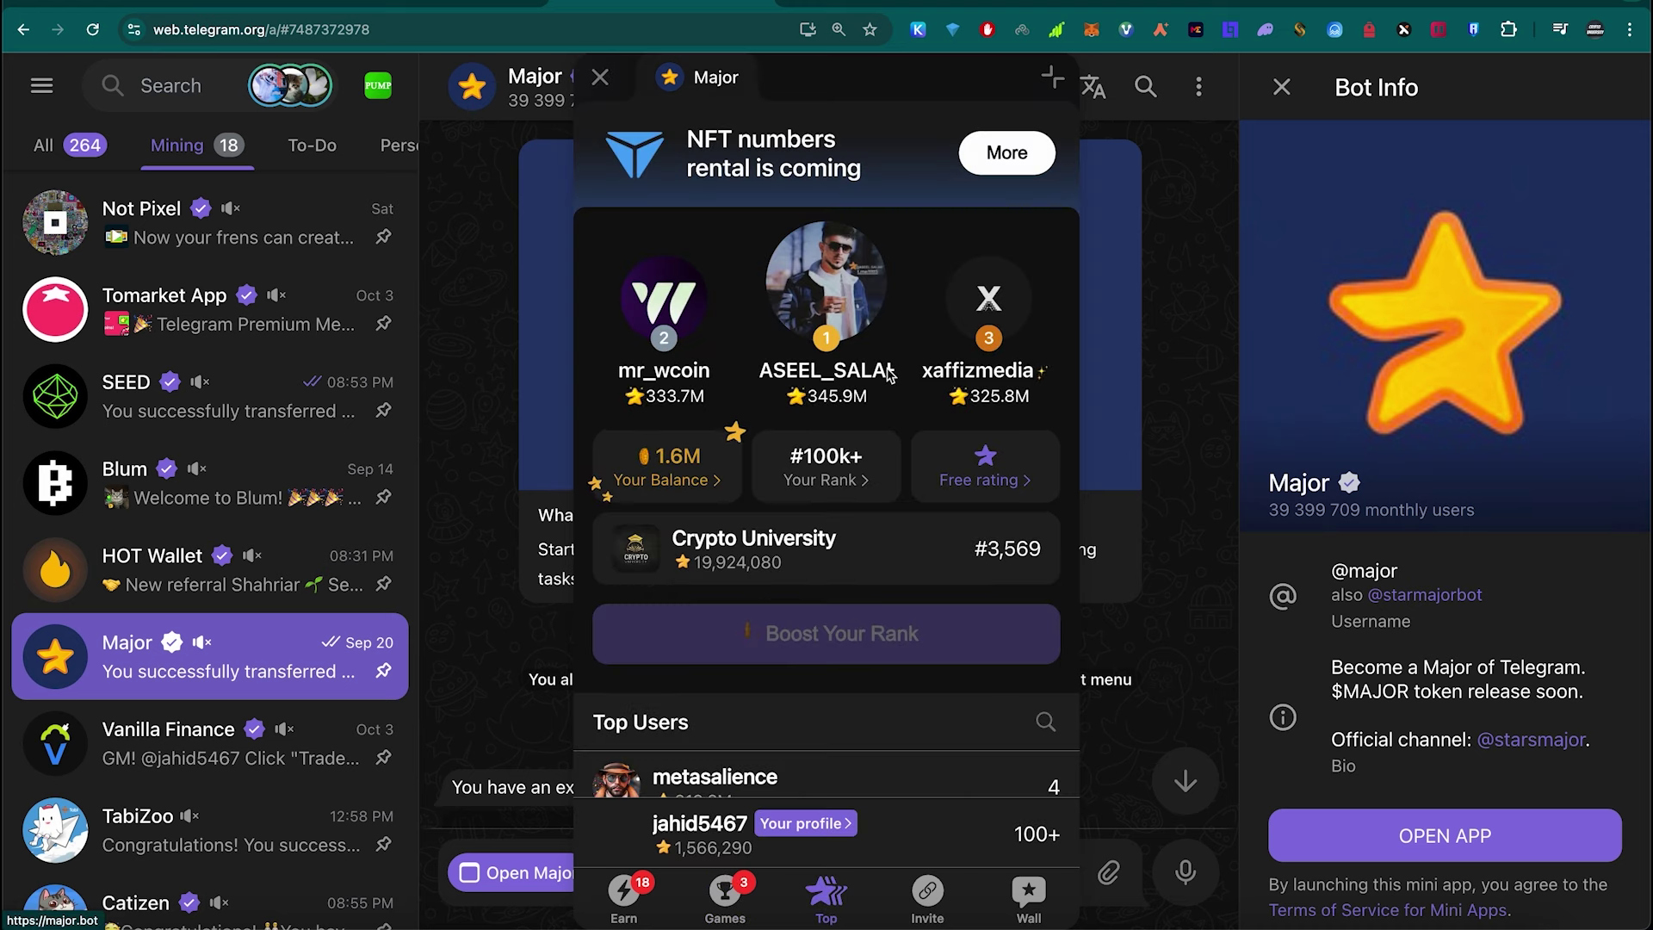
pyautogui.scroll(-2, 939, 730)
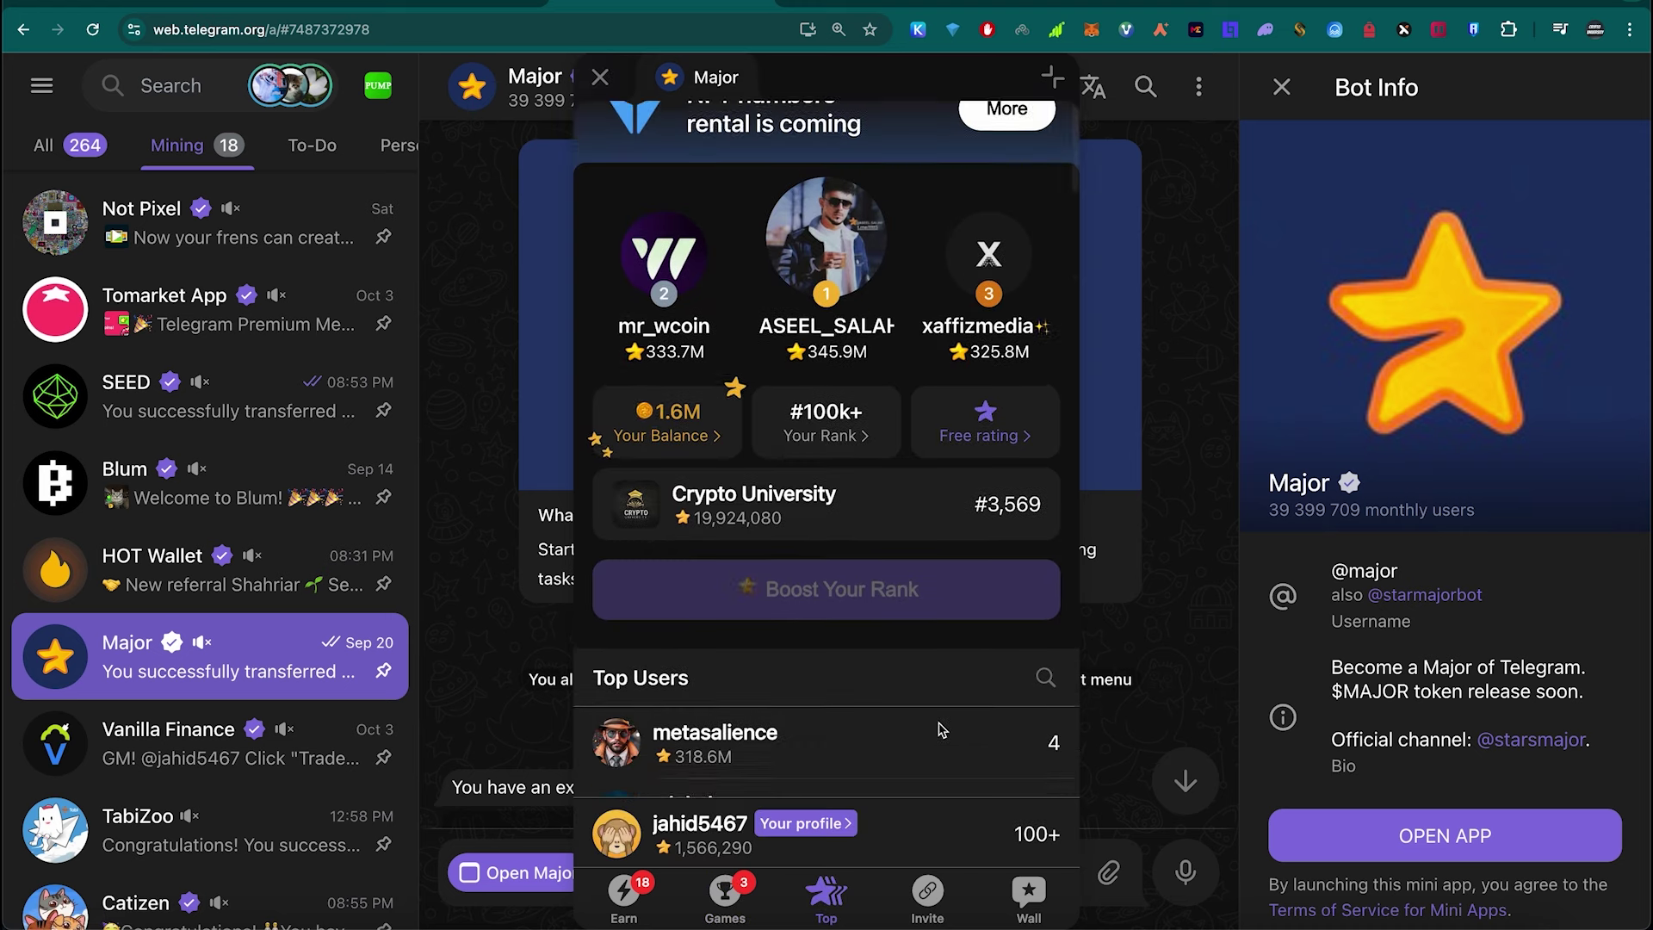
pyautogui.scroll(2, 940, 730)
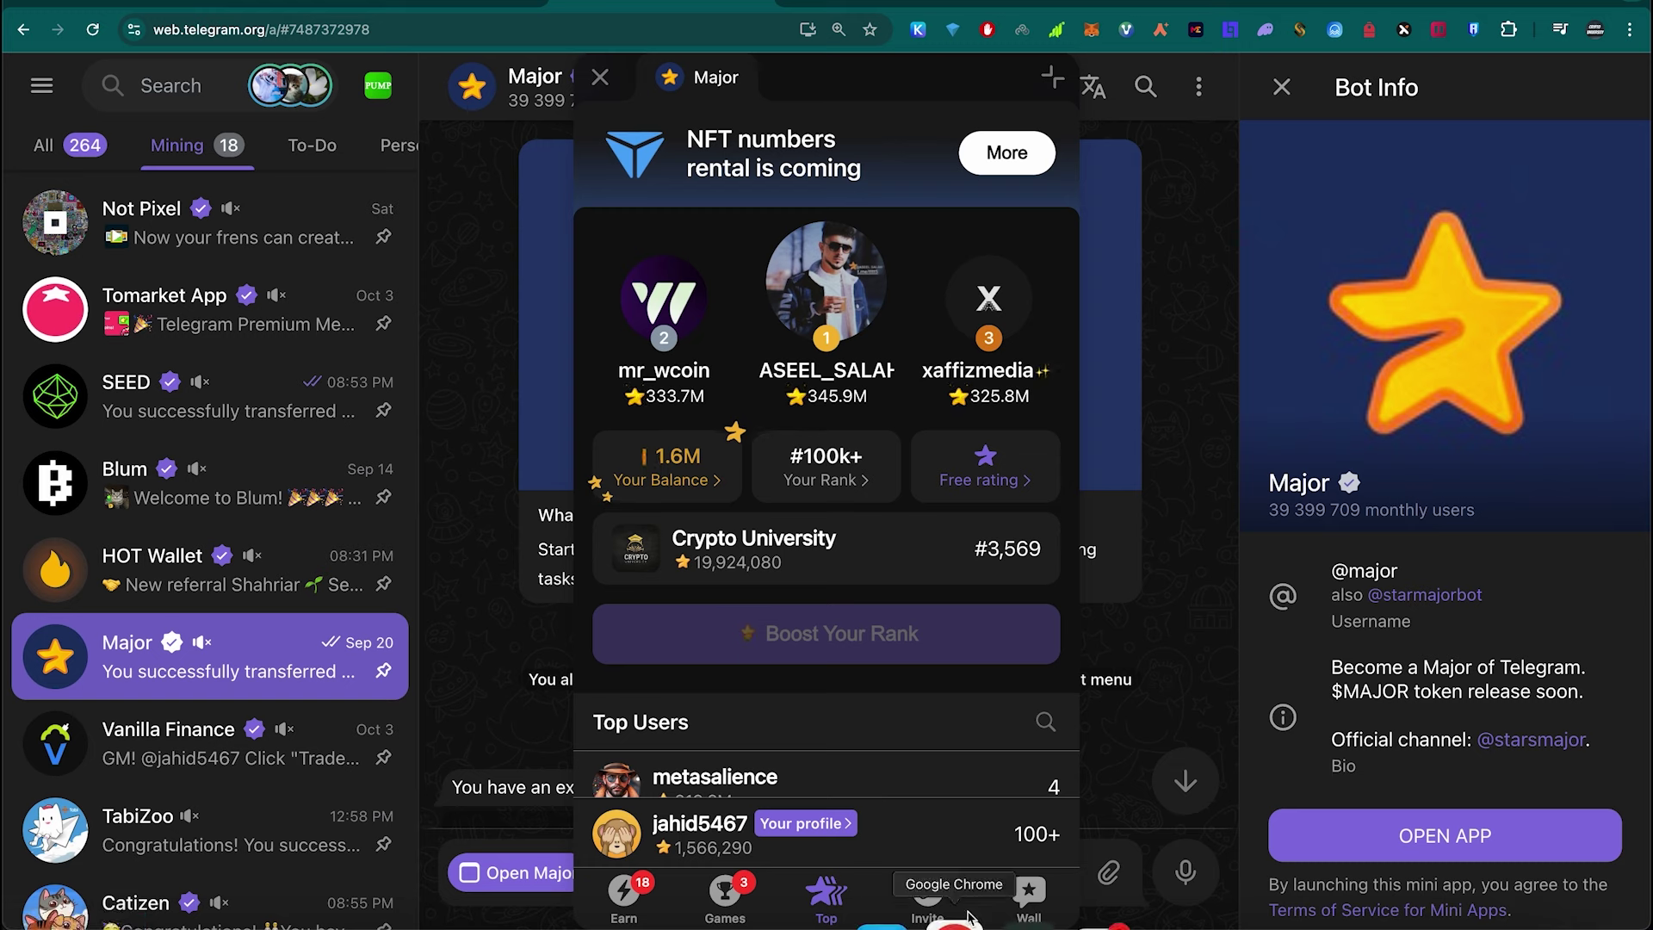
pyautogui.click(929, 894)
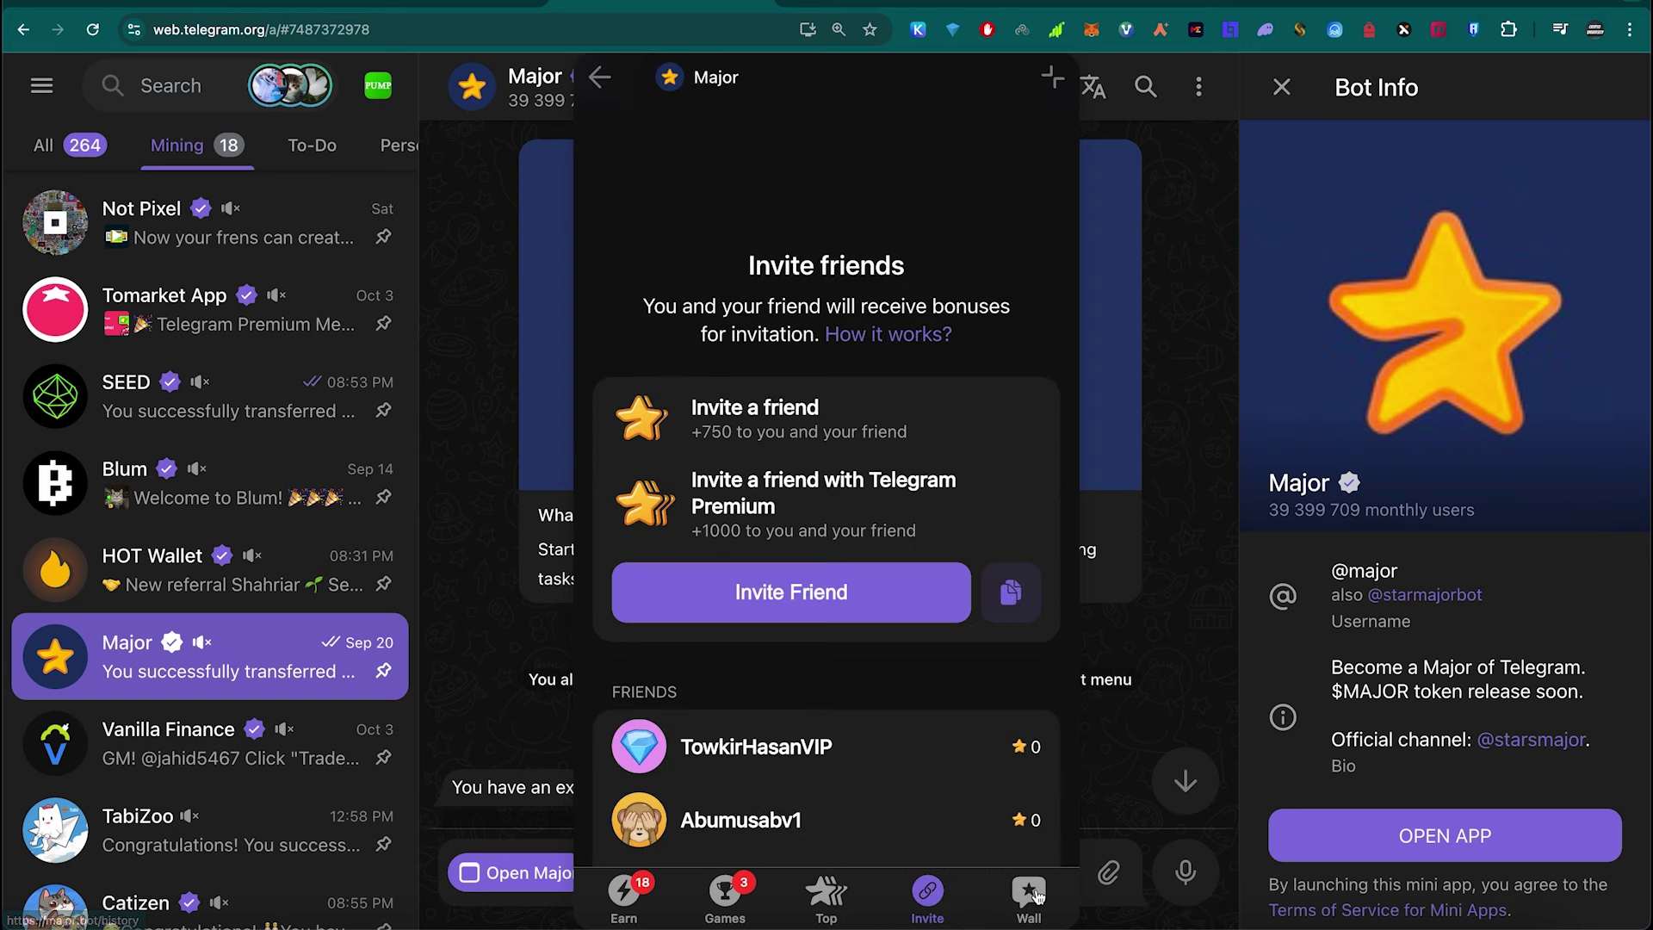
pyautogui.click(1032, 894)
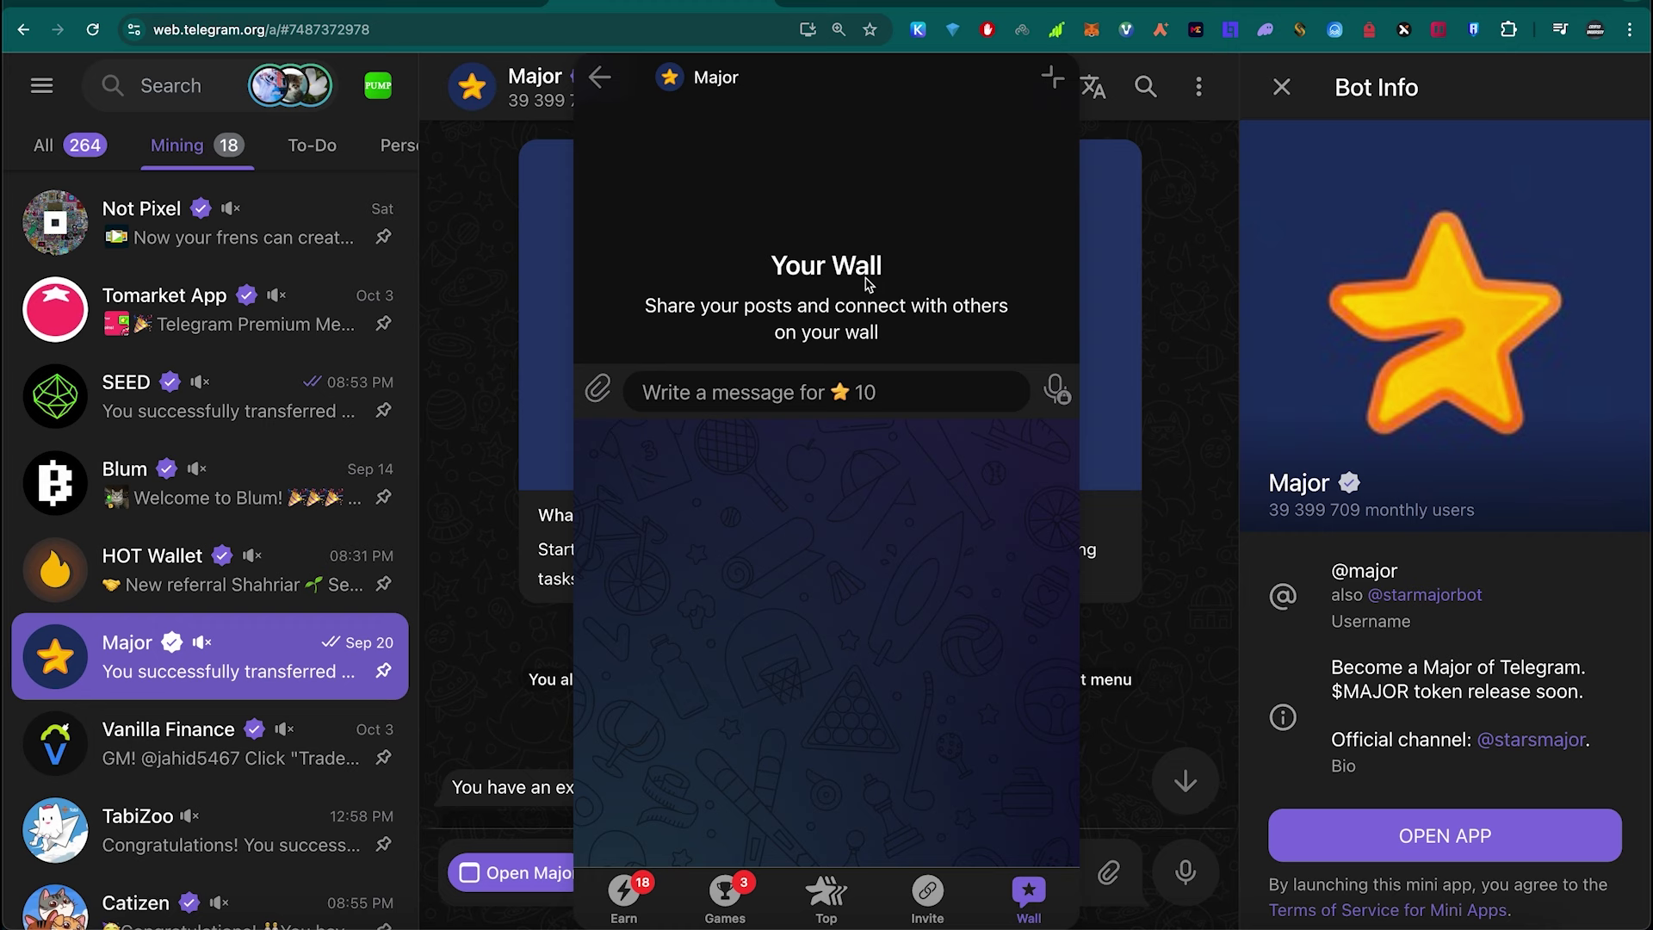
pyautogui.click(647, 897)
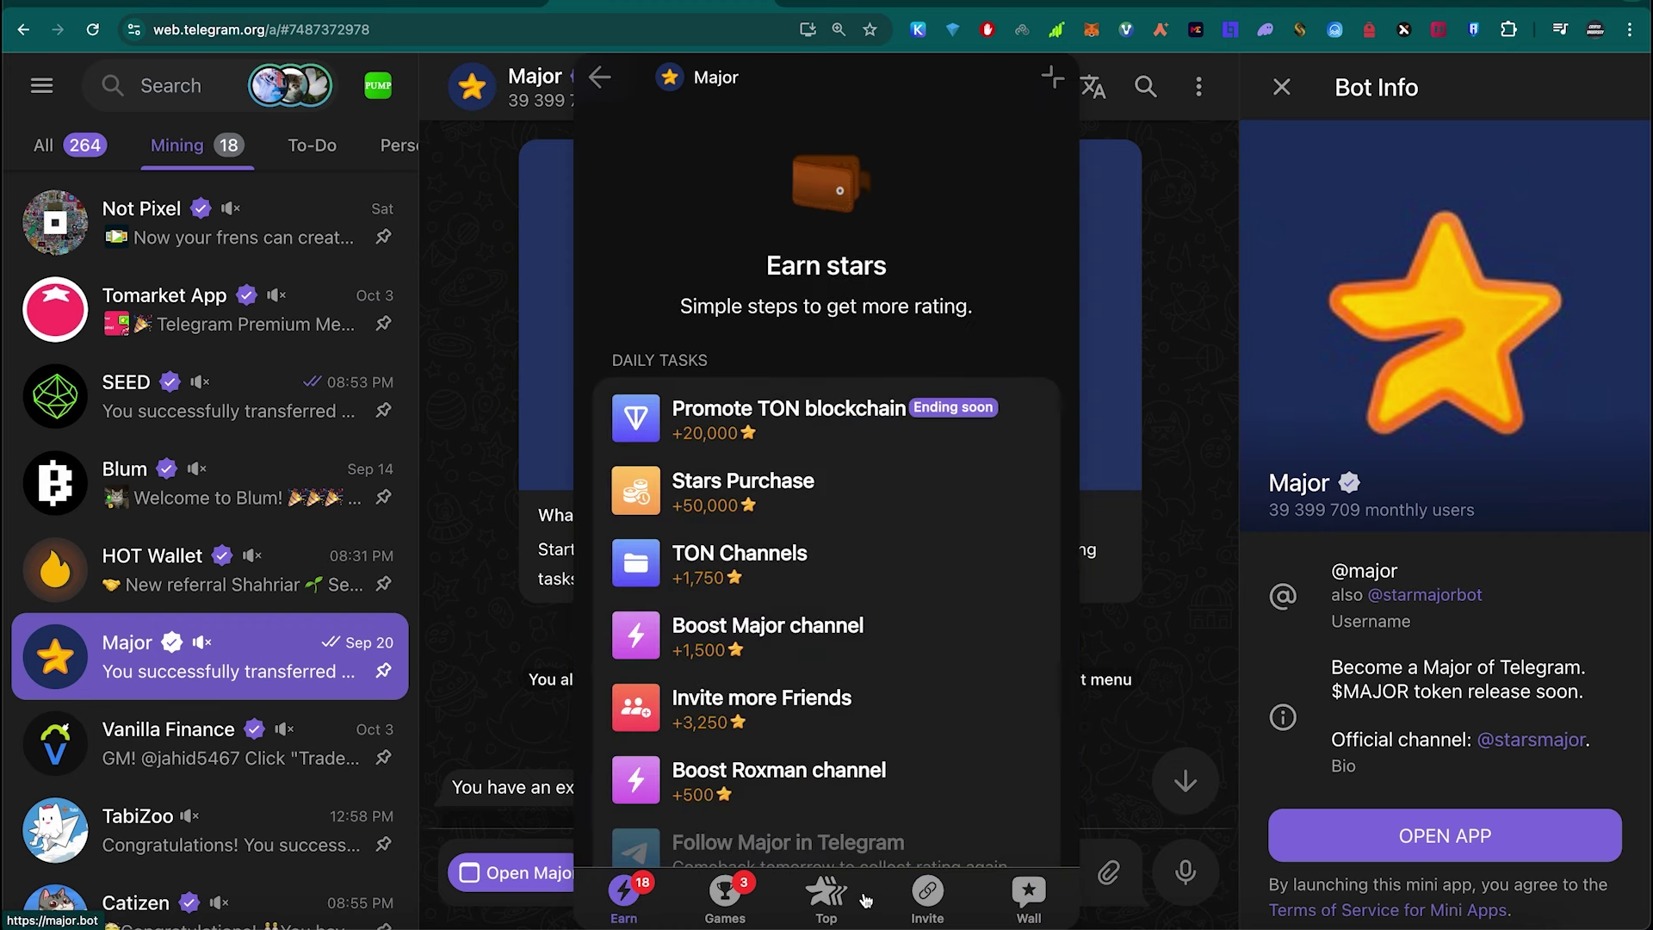
pyautogui.click(827, 897)
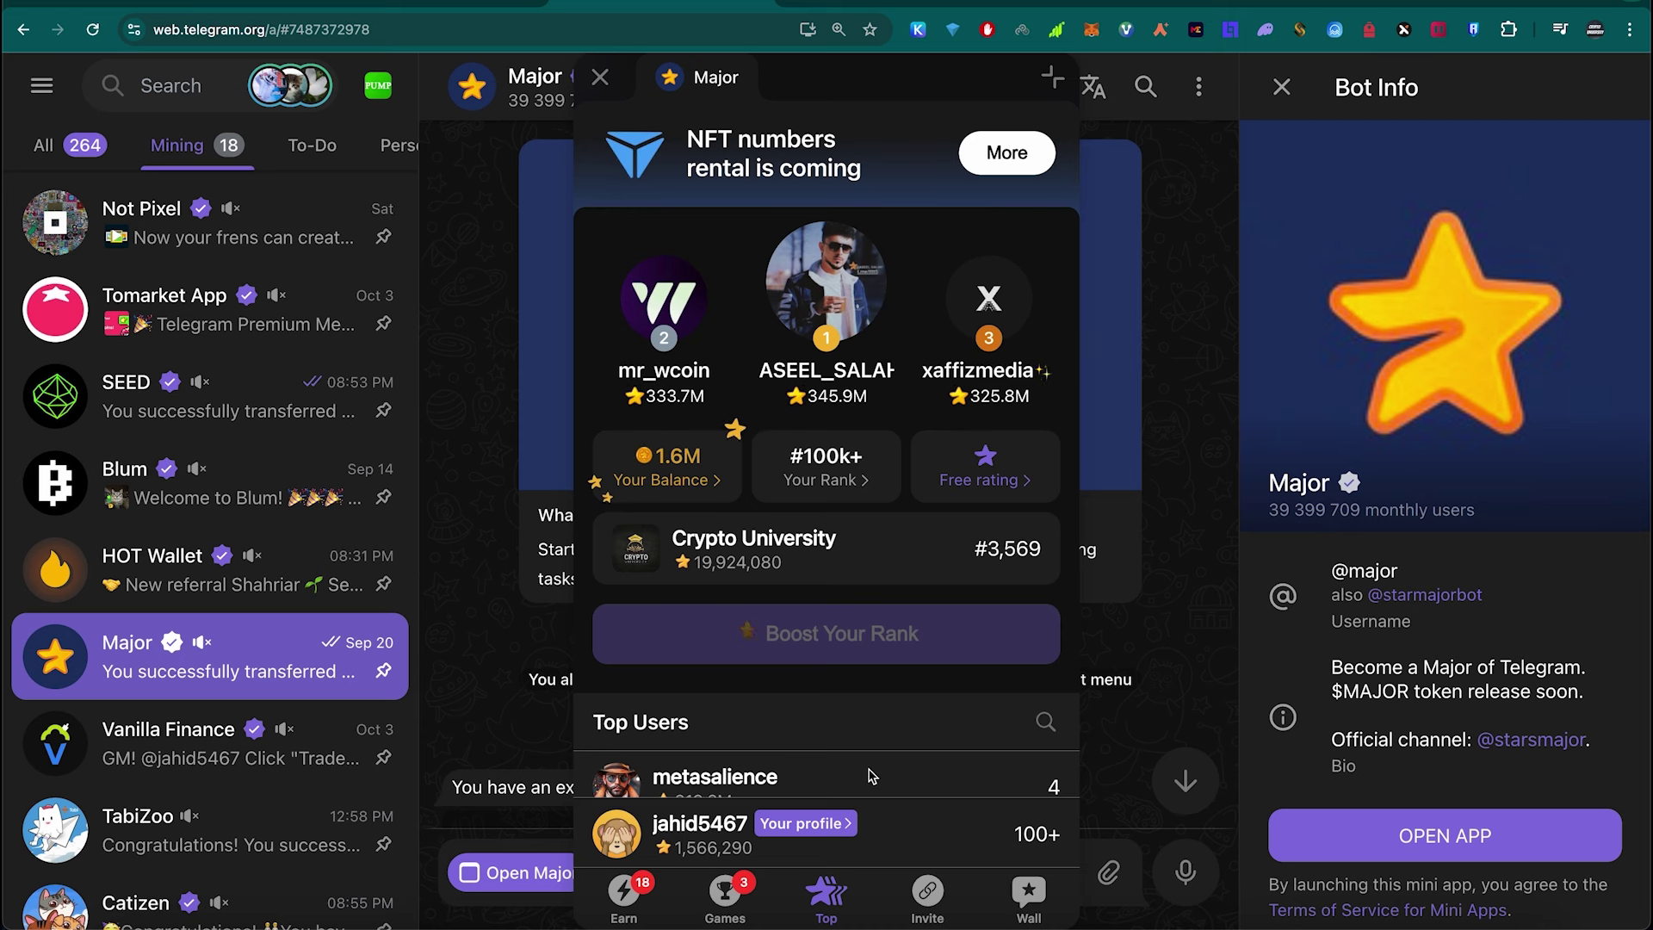
pyautogui.click(602, 80)
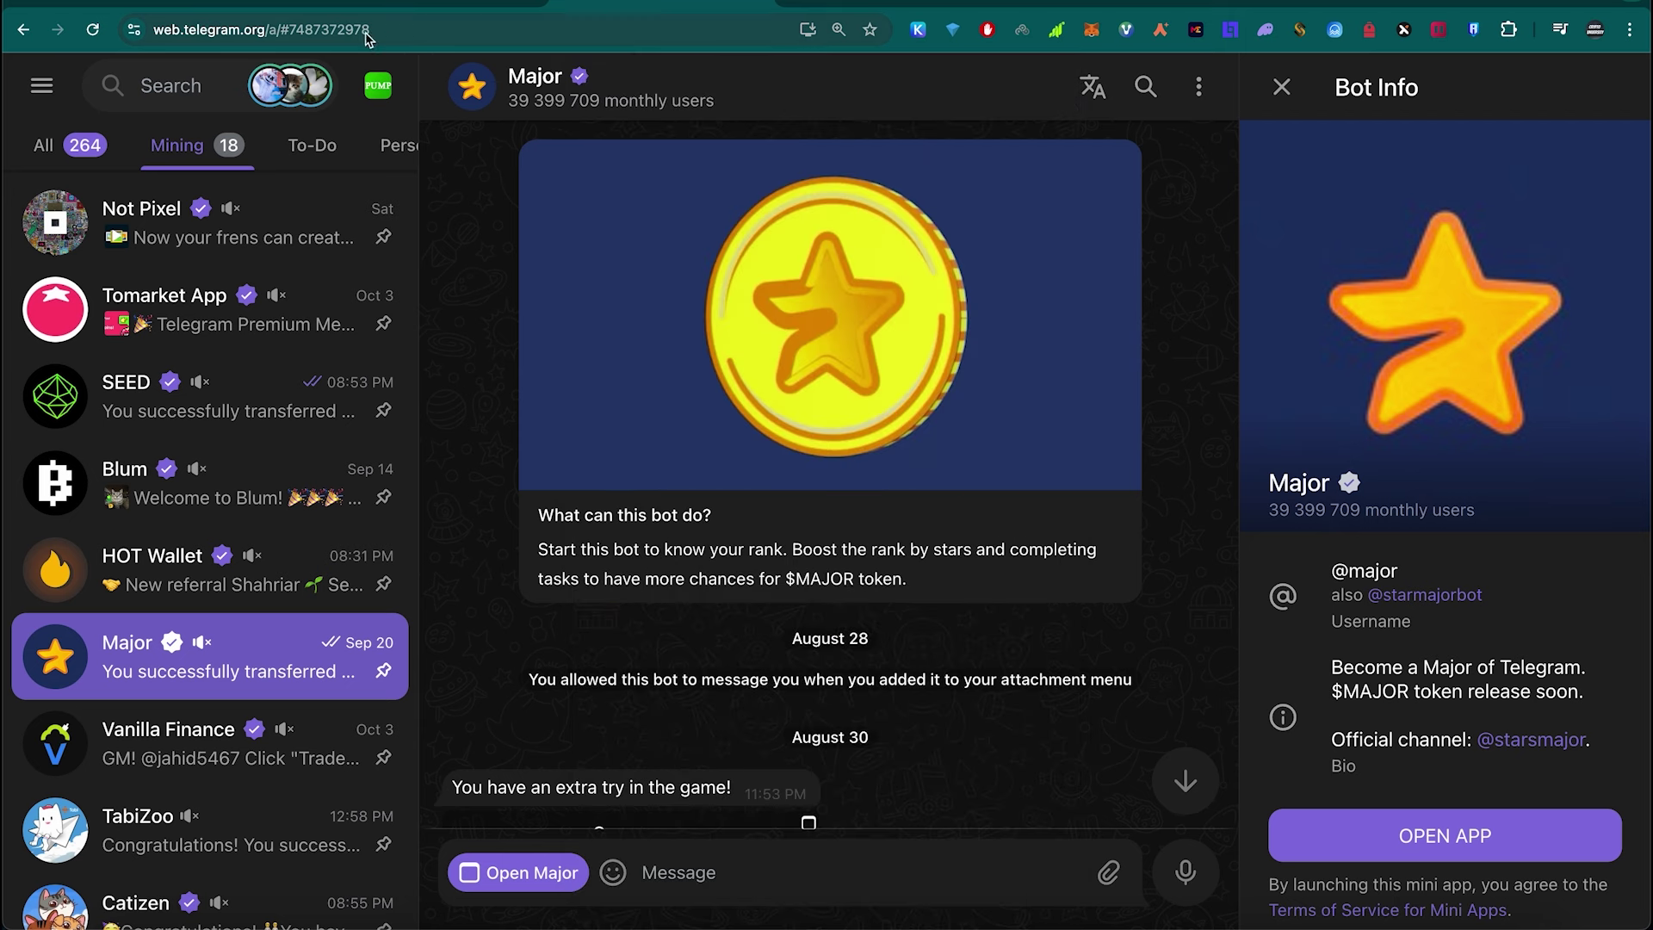
# Step: Highlight the 80% Community allocation in the $MAJOR tokenomics post on X, then return to Telegram
pyautogui.click(431, 5)
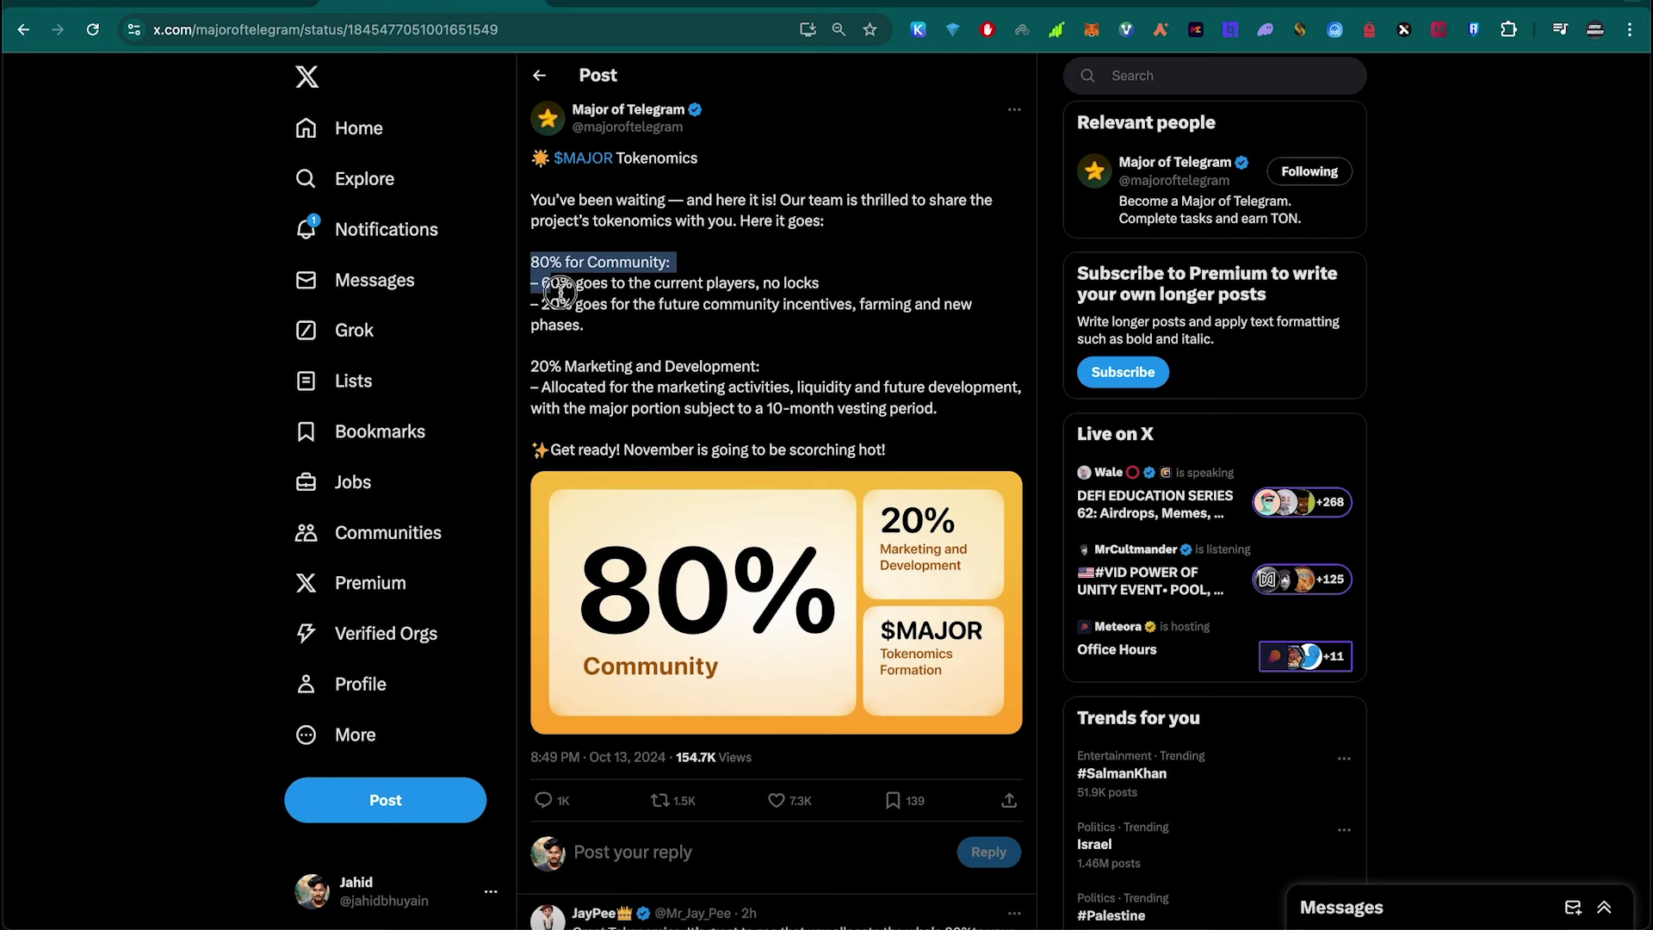
pyautogui.moveTo(530, 263); pyautogui.dragTo(607, 306)
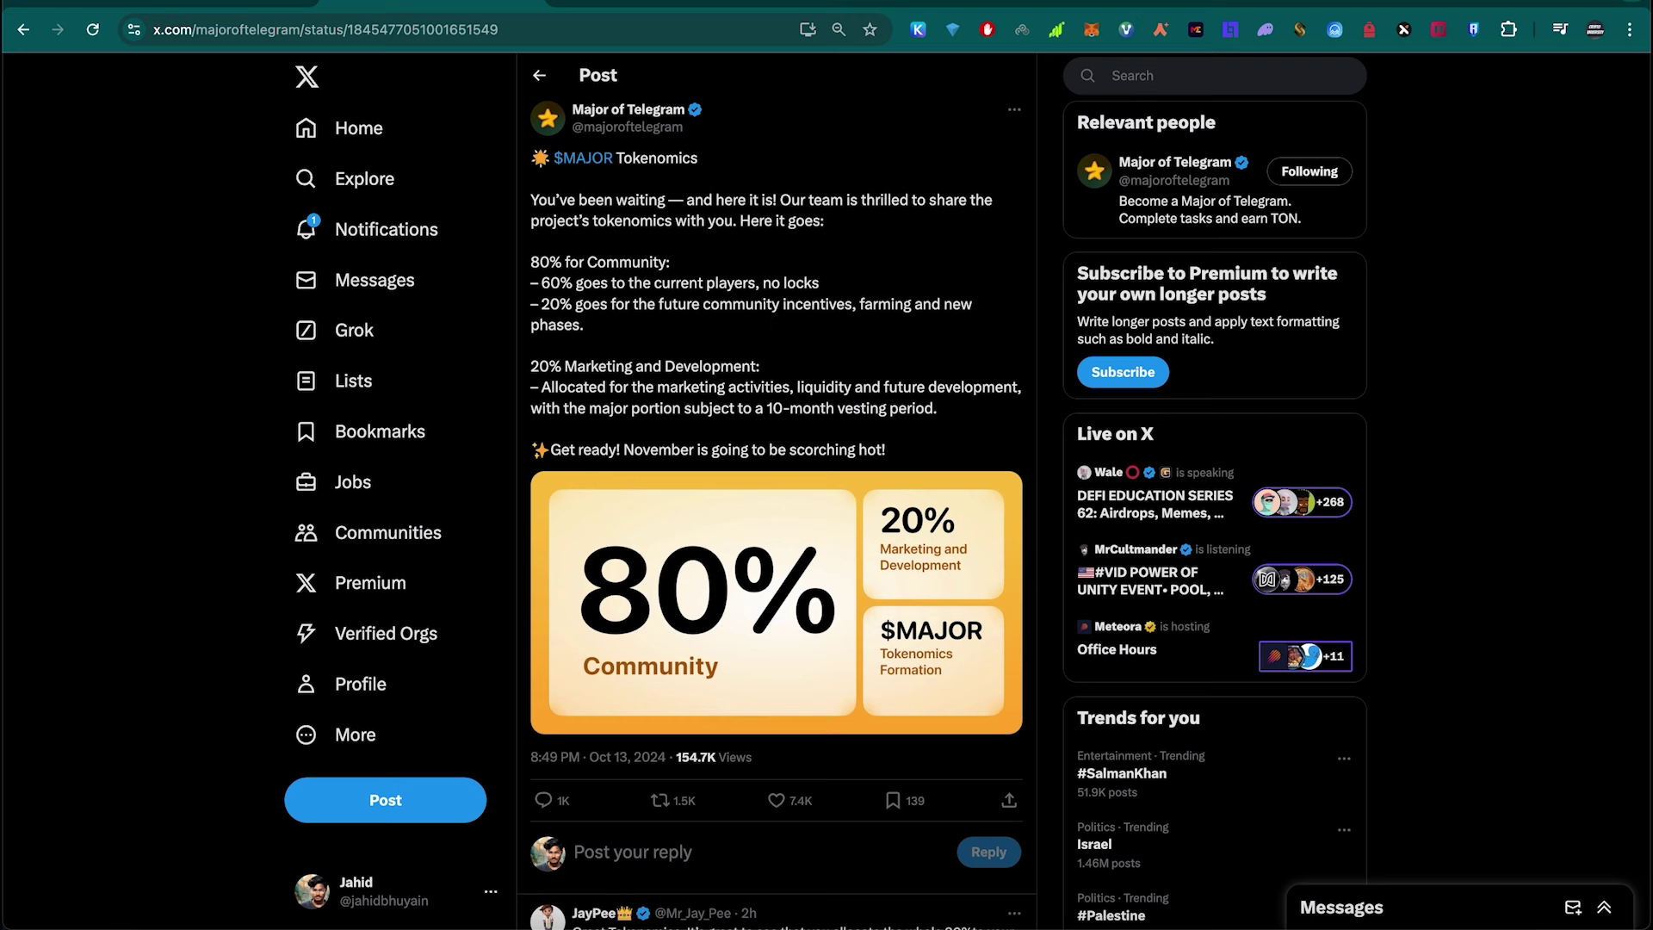
pyautogui.click(843, 2)
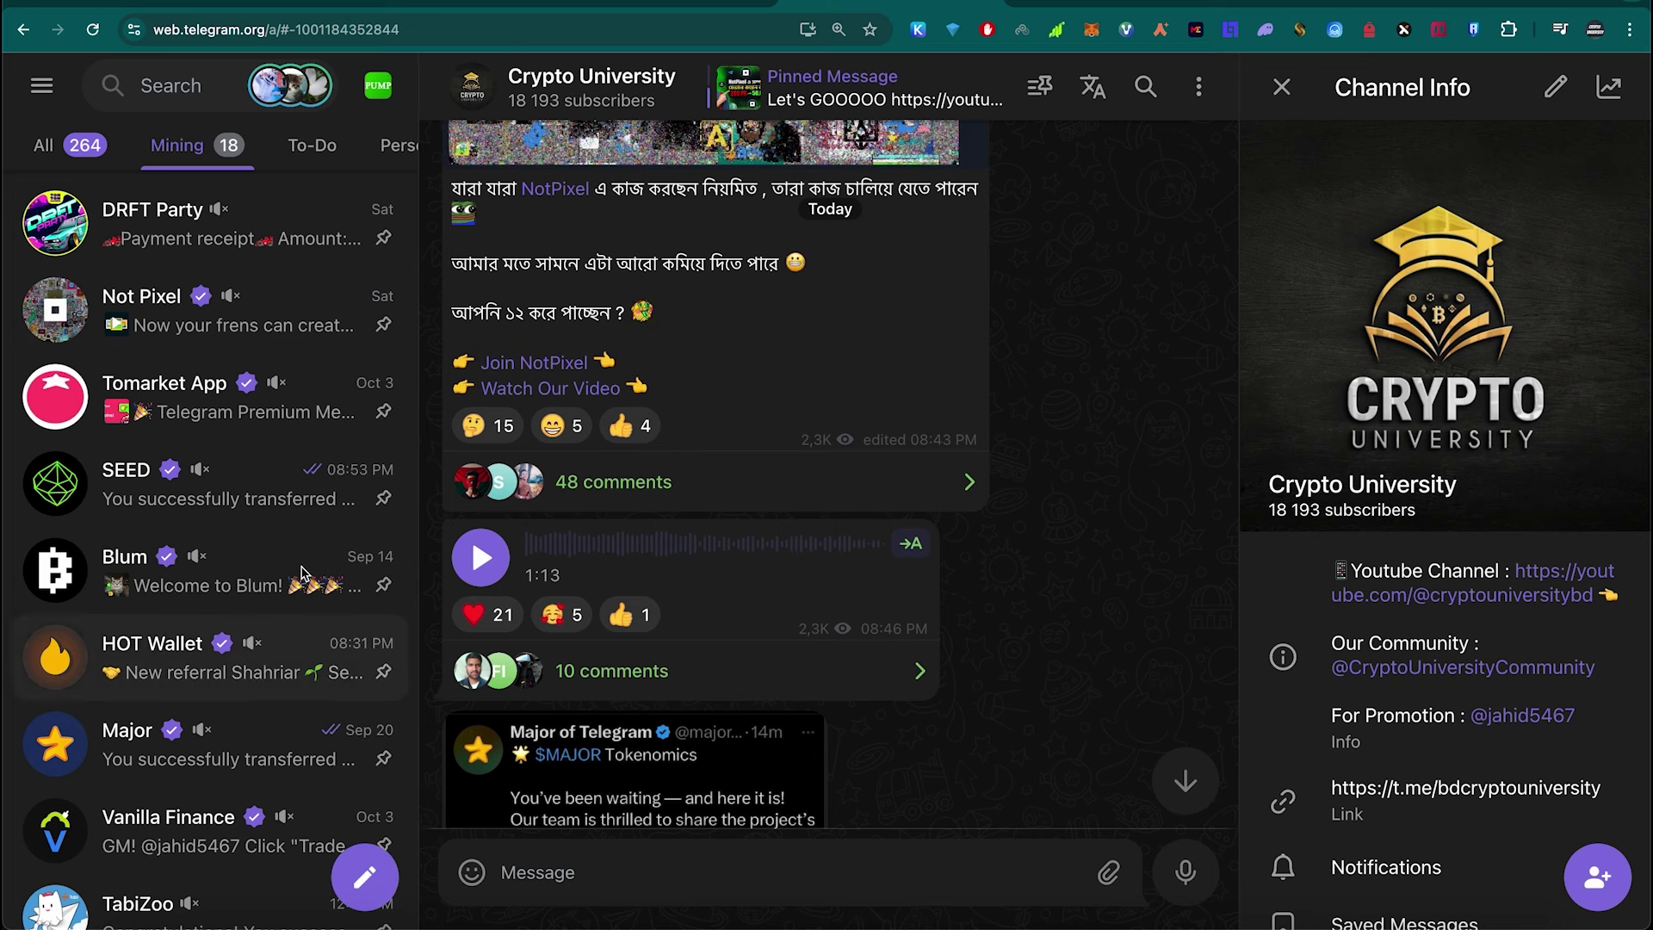
pyautogui.scroll(-1, 306, 569)
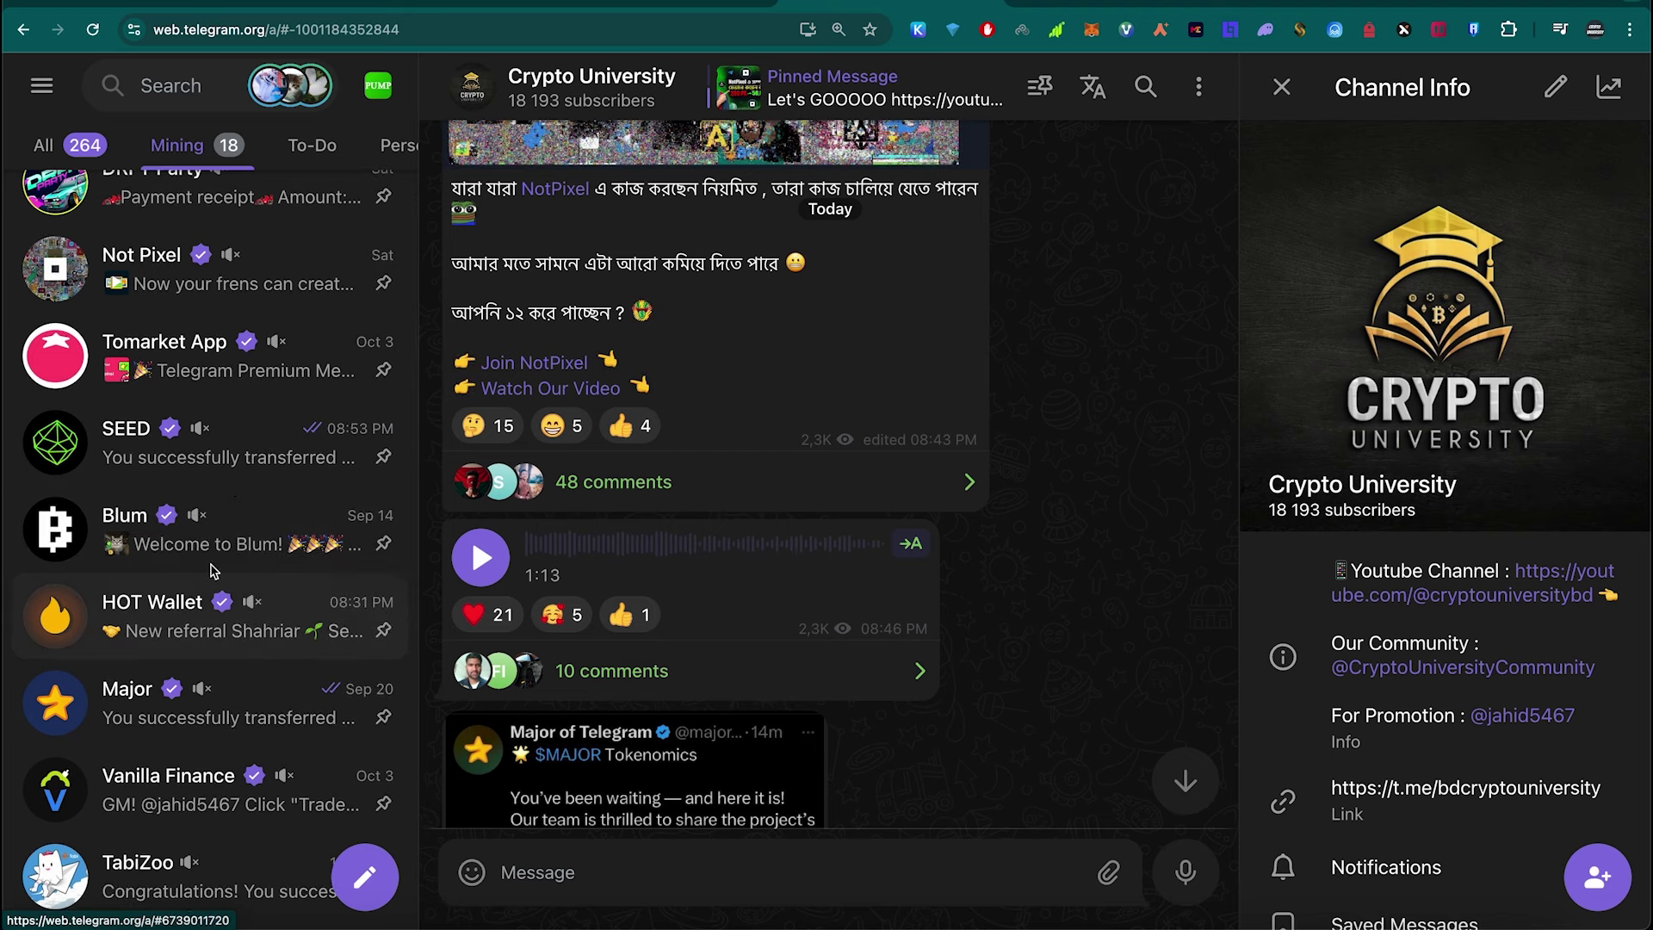
pyautogui.scroll(1, 286, 352)
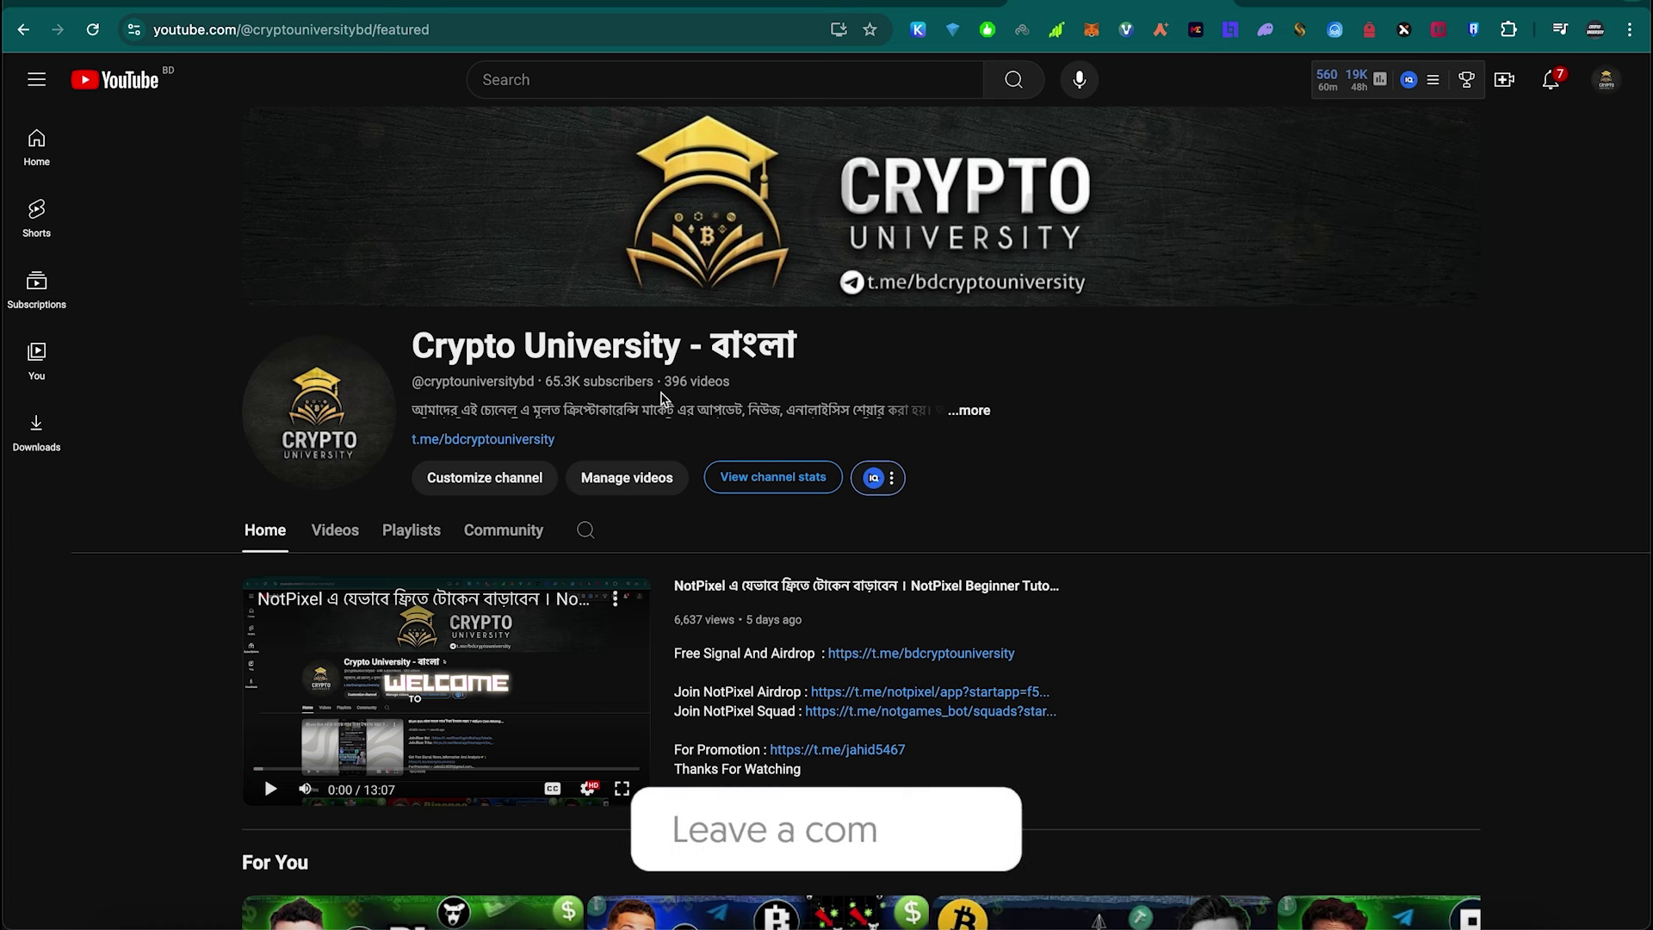
pyautogui.tripleClick(558, 350)
pyautogui.click(556, 349)
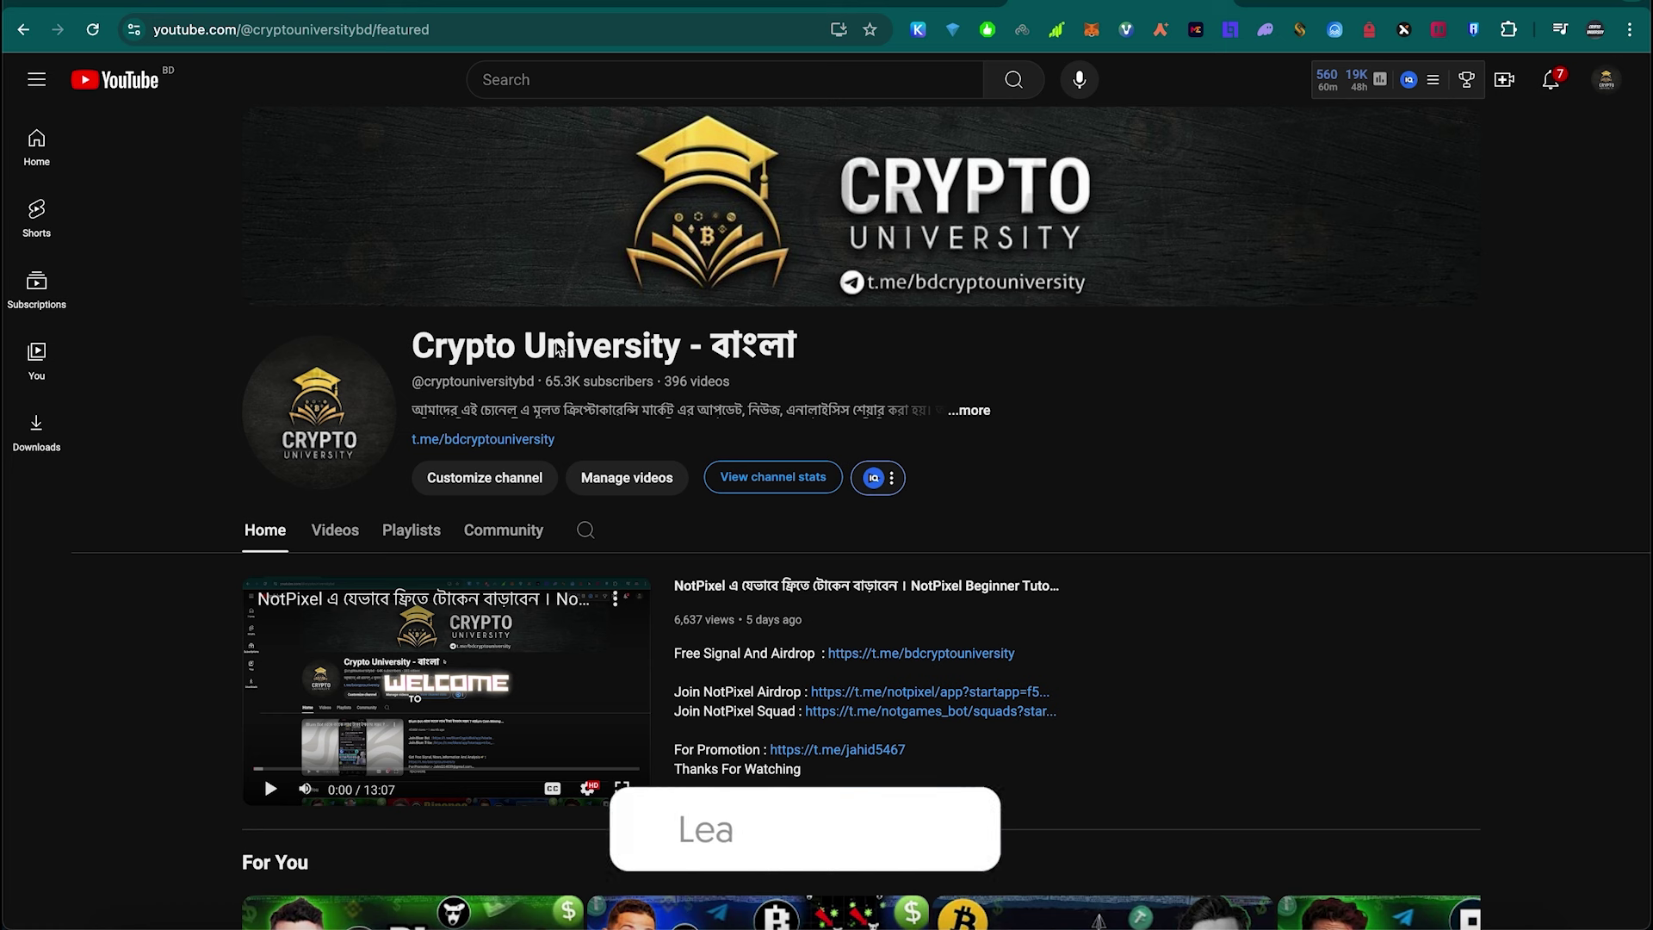